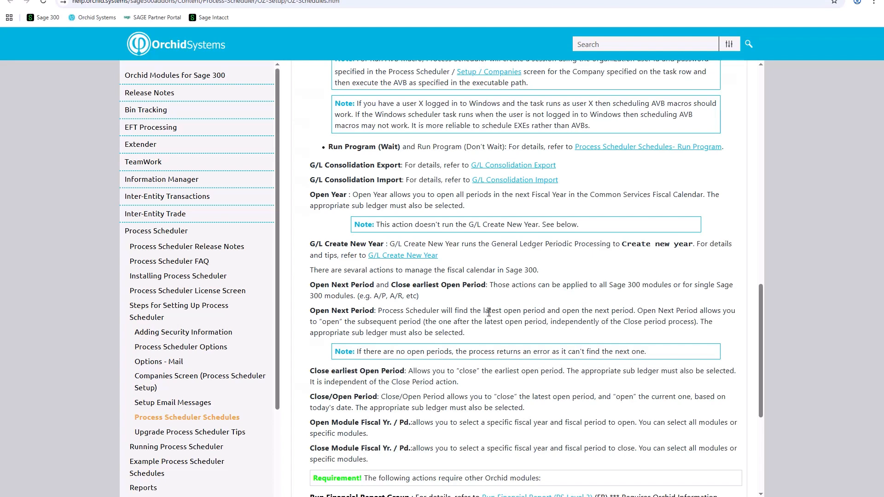
{"action": "scroll", "coordinate": [489, 312], "scroll_direction": "down", "scroll_amount": 1}
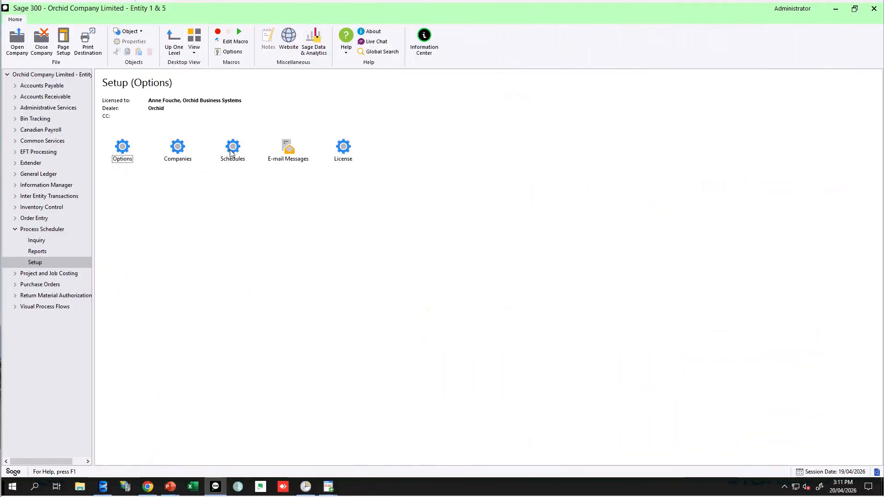
Open the Process Scheduler Schedules and load the CREATENEWYEAR schedule from the finder.
{"action": "double_click", "coordinate": [231, 148]}
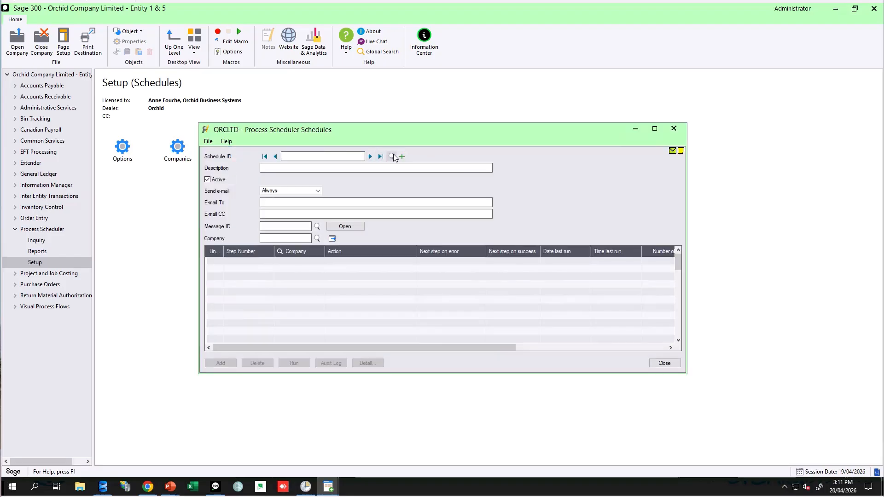
{"action": "left_click", "coordinate": [392, 157]}
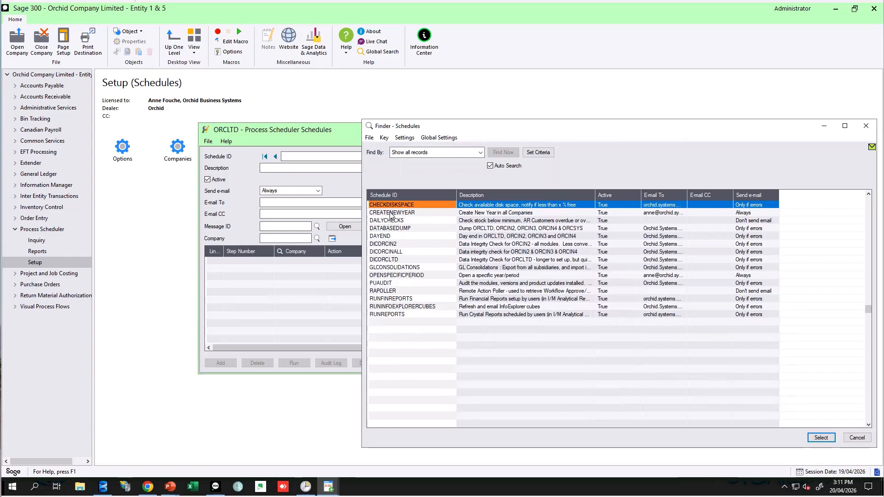
{"action": "left_click", "coordinate": [391, 213]}
{"action": "left_click", "coordinate": [824, 440]}
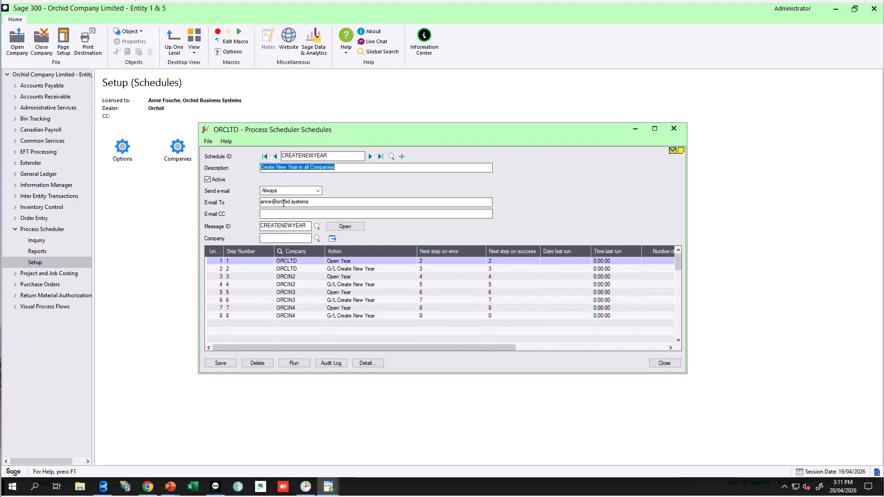
Open the schedule's CREATENEWYEAR e-mail message template to review it, then close it.
{"action": "left_click", "coordinate": [287, 225]}
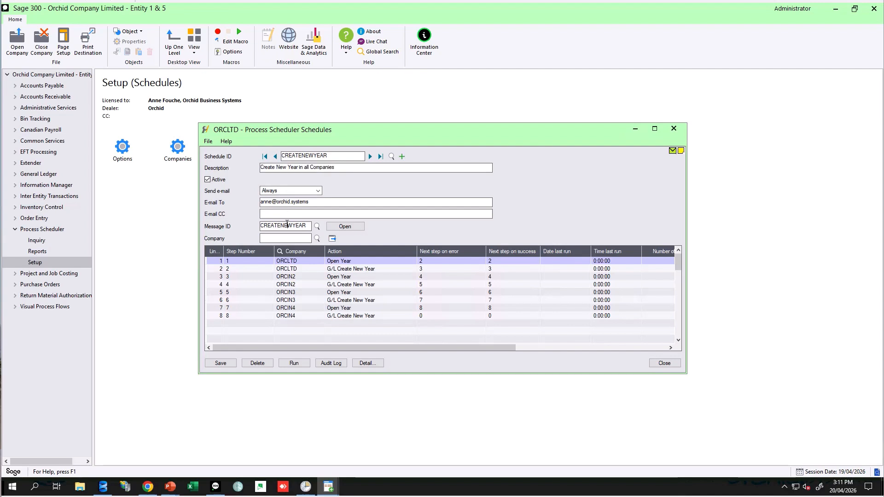
{"action": "left_click", "coordinate": [338, 227]}
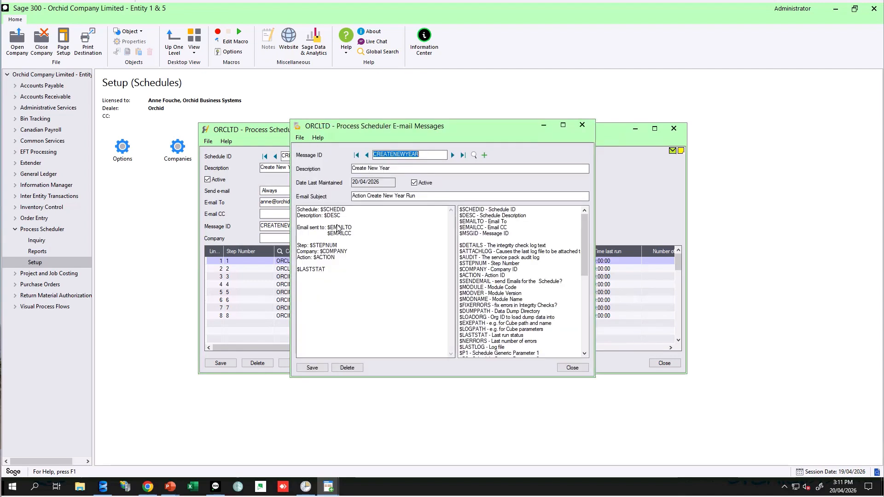
{"action": "left_click", "coordinate": [582, 125]}
Examine the company and action cells of the schedule's Open Year and G/L Create New Year step lines.
{"action": "left_click", "coordinate": [302, 262]}
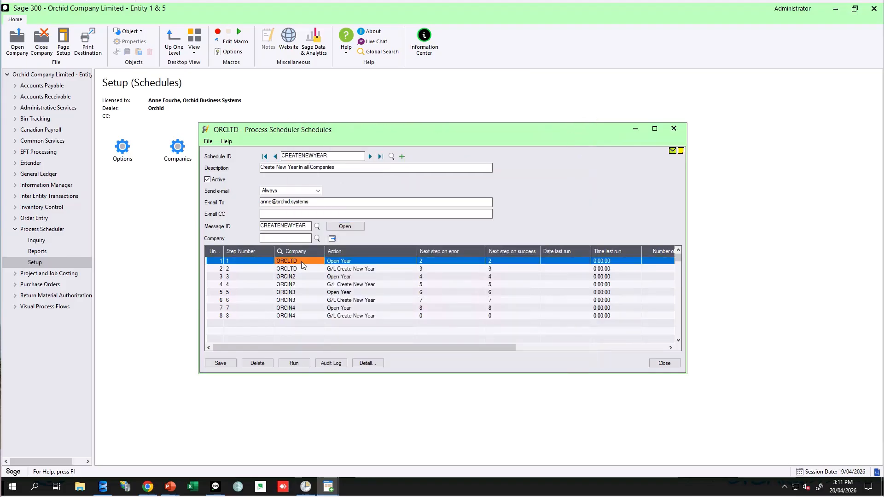
{"action": "left_click", "coordinate": [347, 262]}
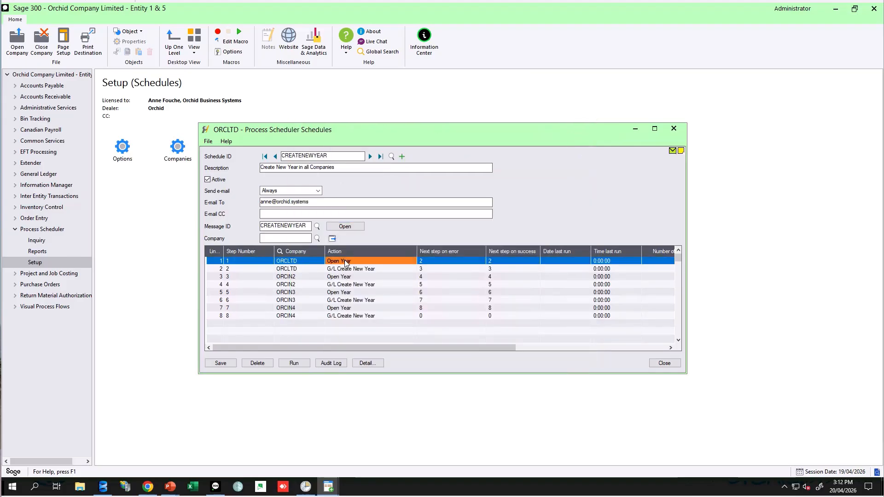
{"action": "left_click", "coordinate": [302, 270]}
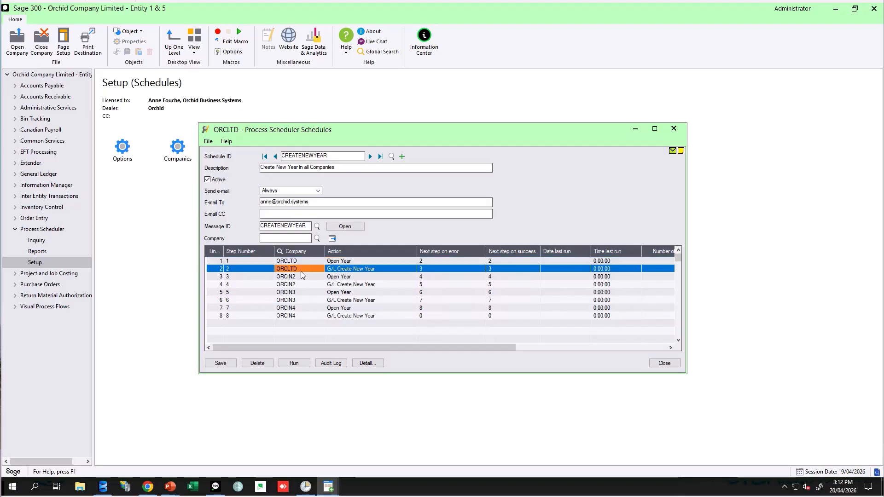
{"action": "left_click", "coordinate": [347, 270]}
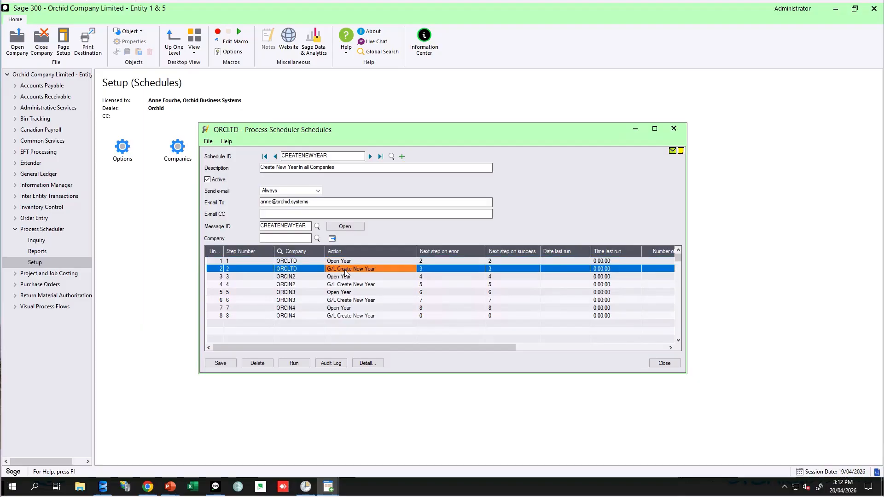
{"action": "left_click", "coordinate": [347, 261]}
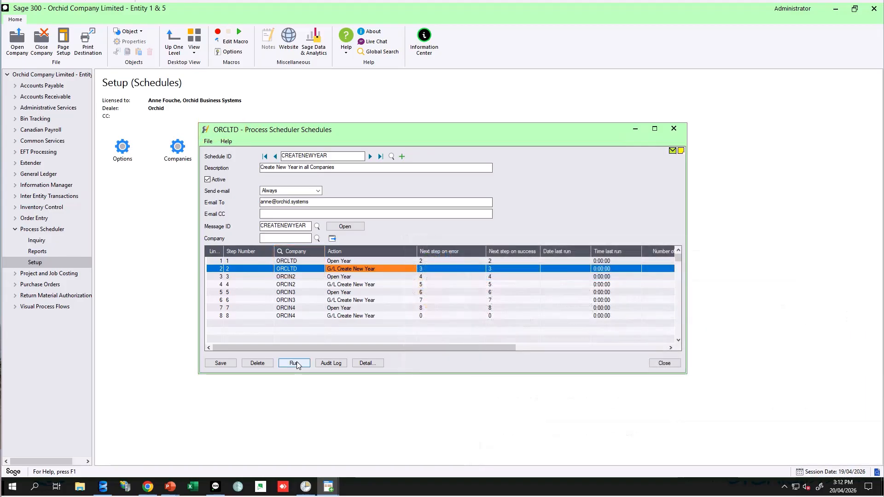
Load the OPENSPECIFICPERIOD schedule from the schedules finder.
{"action": "left_click", "coordinate": [392, 156]}
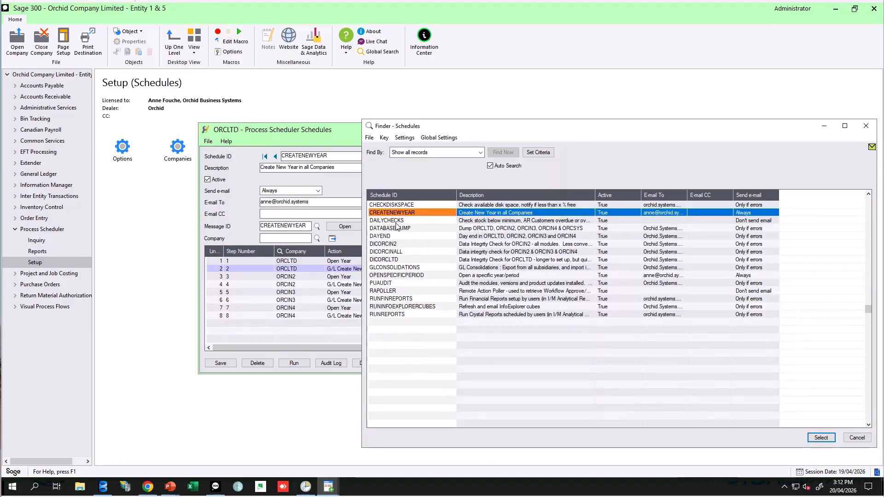
{"action": "left_click", "coordinate": [390, 276]}
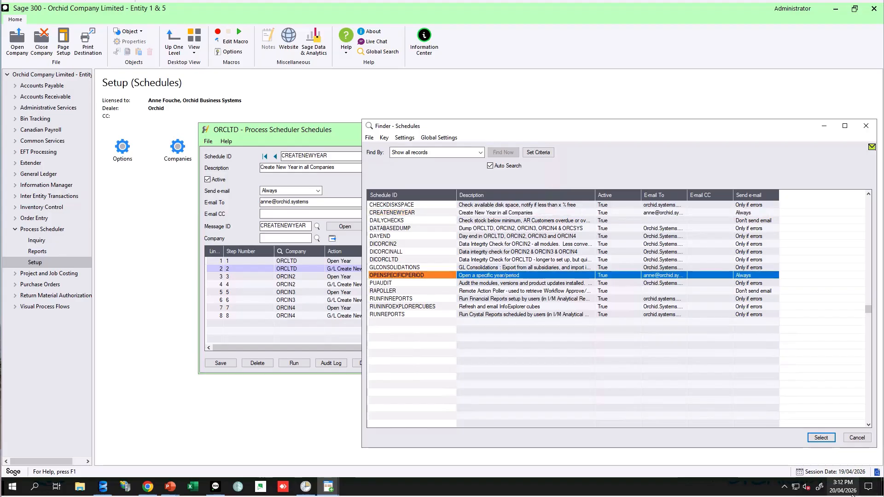
{"action": "left_click", "coordinate": [821, 437]}
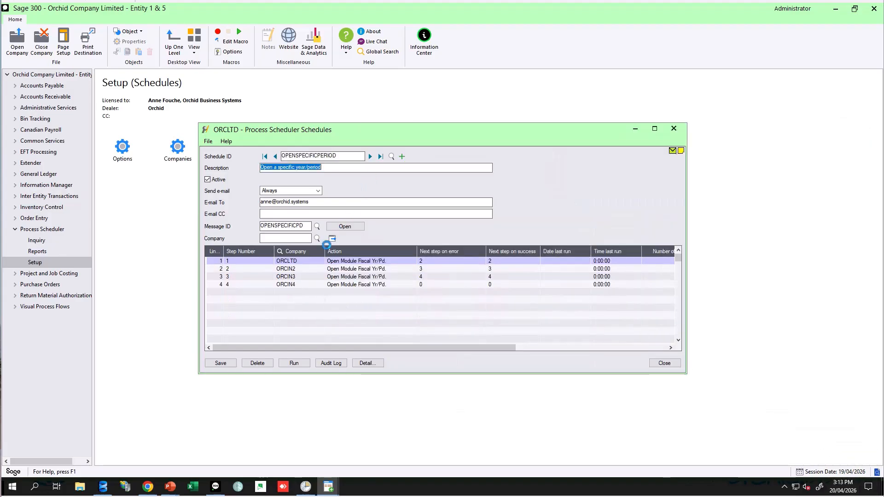
Review the first step's details, including the Action and Module option lists, then close the details and schedules windows.
{"action": "left_click", "coordinate": [303, 262]}
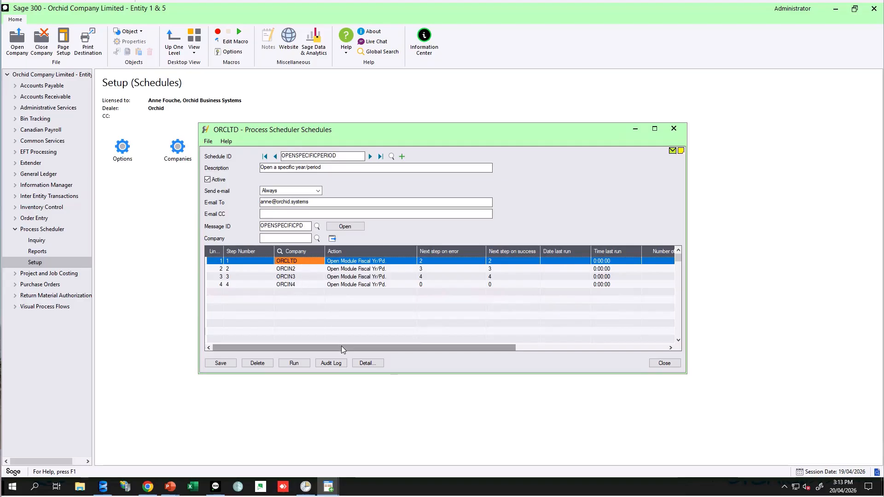
{"action": "left_click", "coordinate": [374, 366]}
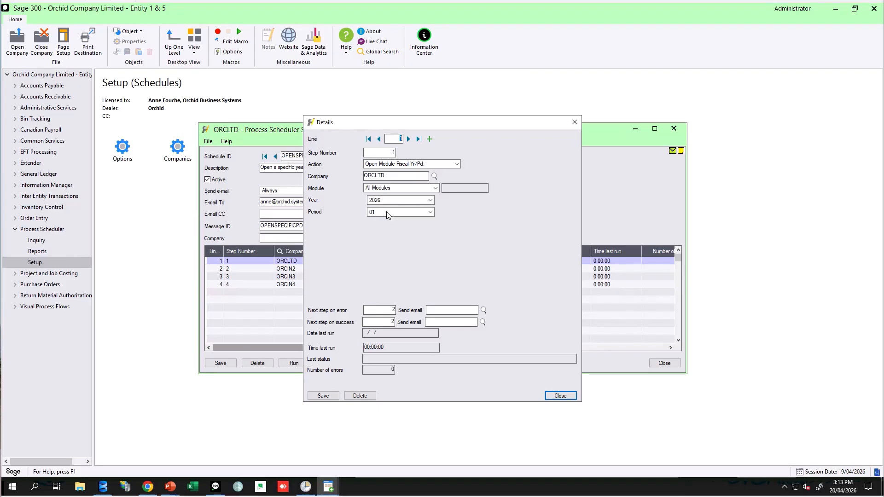
{"action": "left_click", "coordinate": [457, 165]}
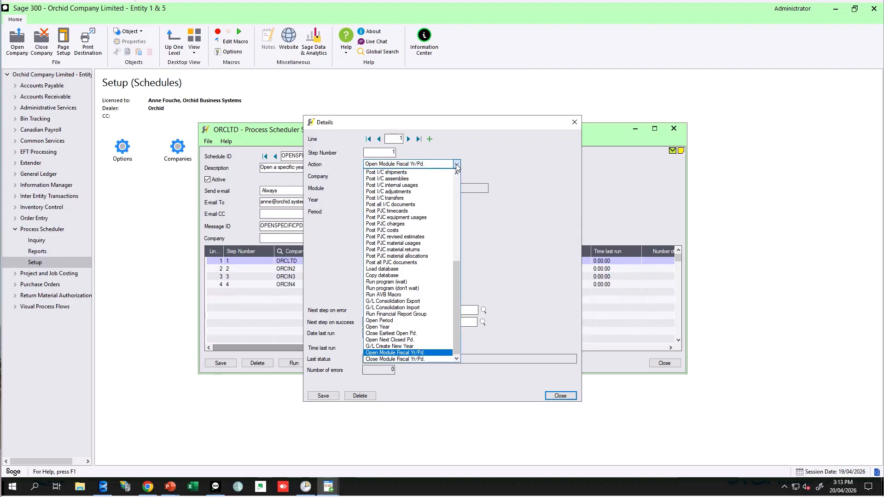
{"action": "left_click", "coordinate": [390, 353]}
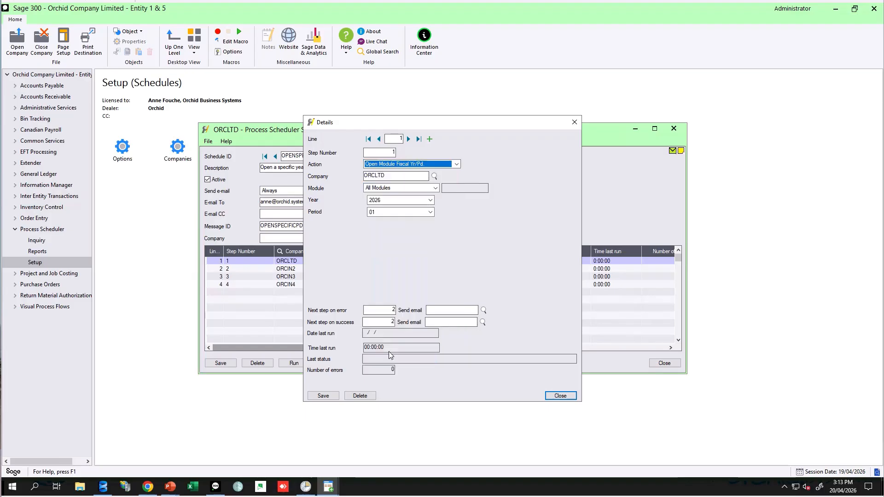
{"action": "left_click", "coordinate": [435, 188]}
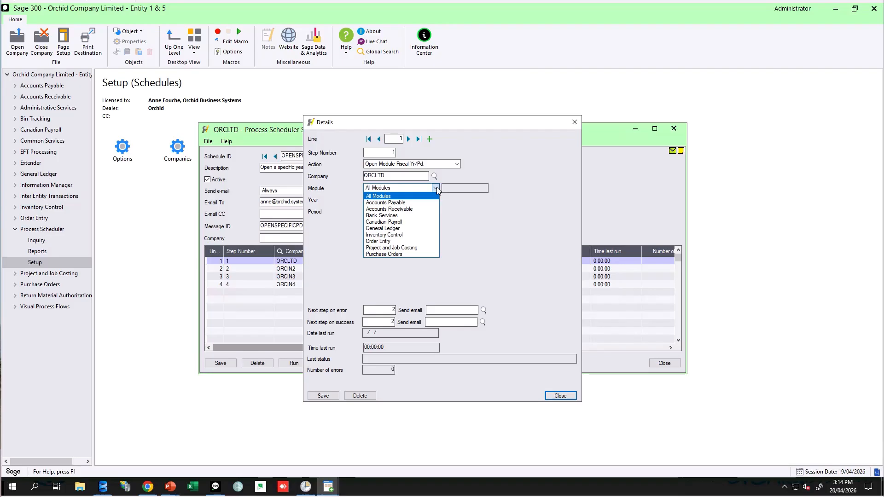
{"action": "left_click", "coordinate": [435, 188]}
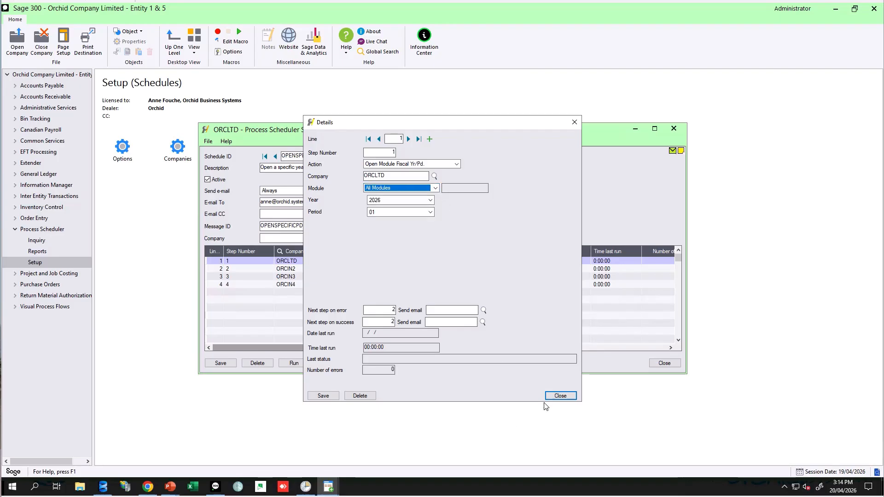
{"action": "left_click", "coordinate": [558, 397]}
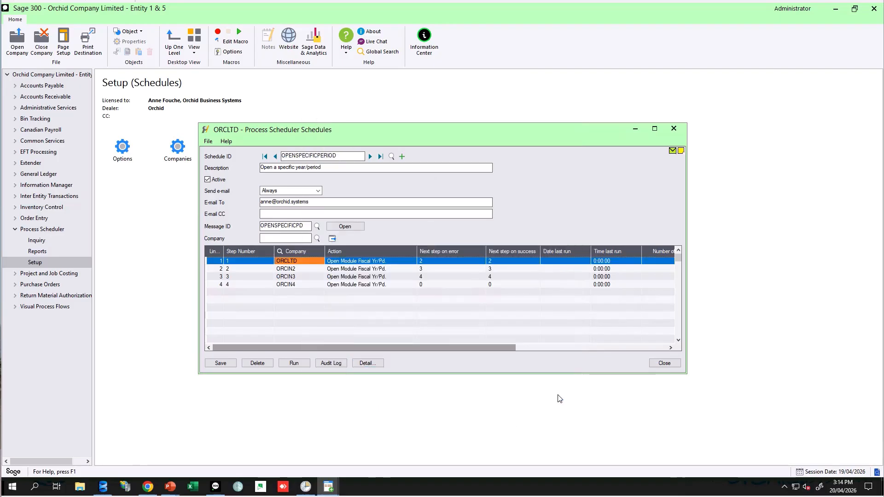
{"action": "left_click", "coordinate": [665, 364]}
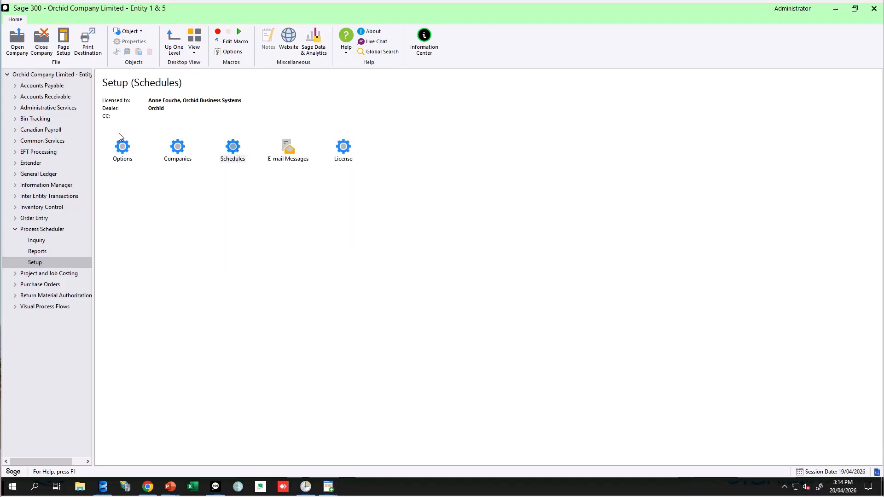
Open Process Scheduler Options to review the processing login and company settings, then close it.
{"action": "double_click", "coordinate": [123, 148]}
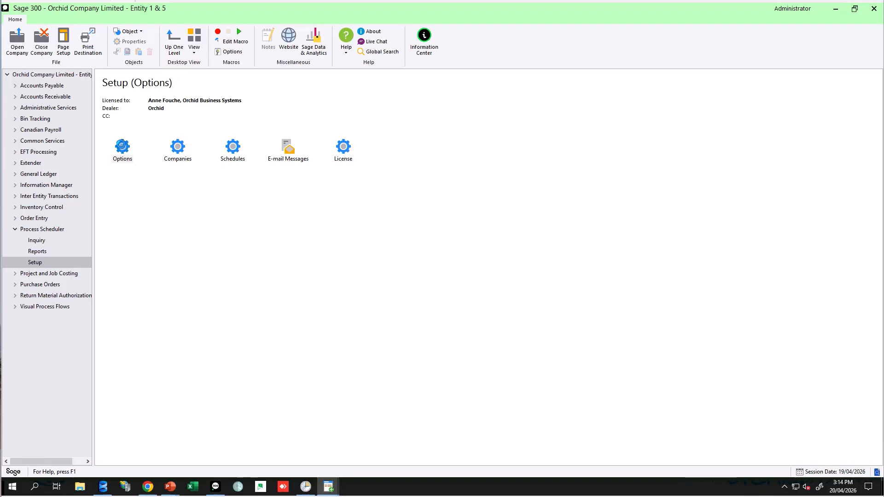
{"action": "left_click", "coordinate": [301, 101]}
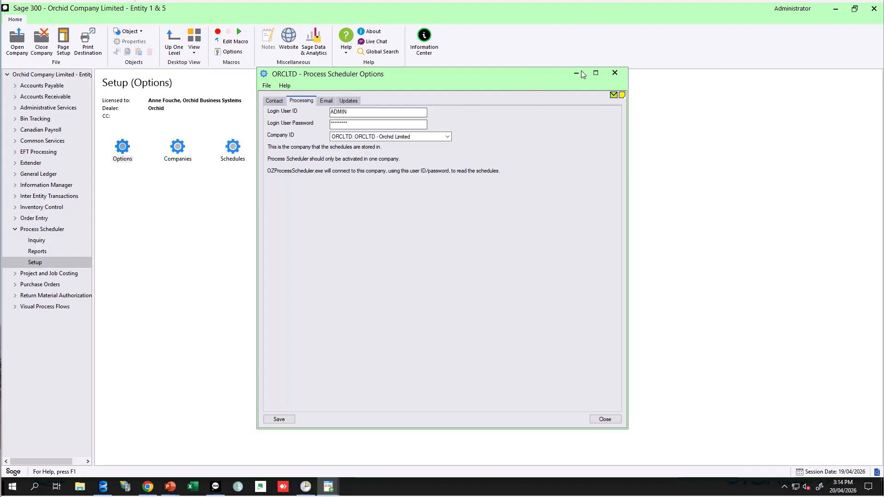
{"action": "left_click", "coordinate": [615, 73]}
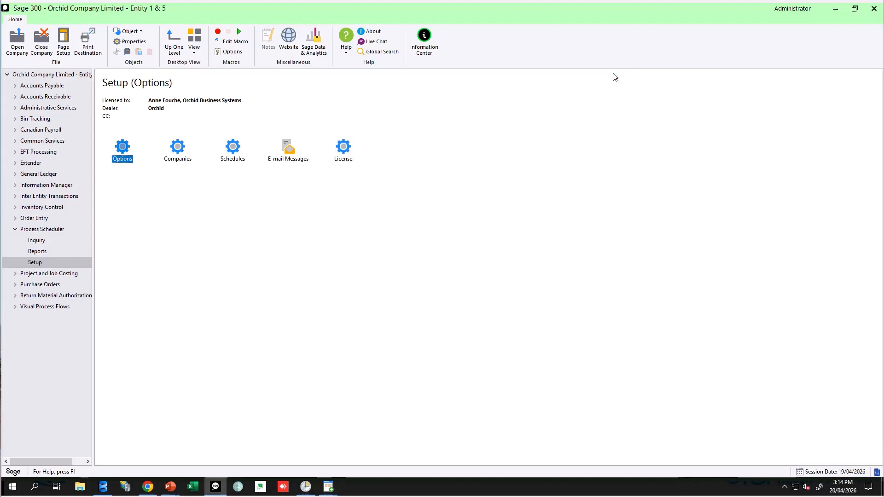
Open Process Scheduler Companies and review the login entry for ORCIN2 - Orchid Inc Entity 2.
{"action": "double_click", "coordinate": [177, 148]}
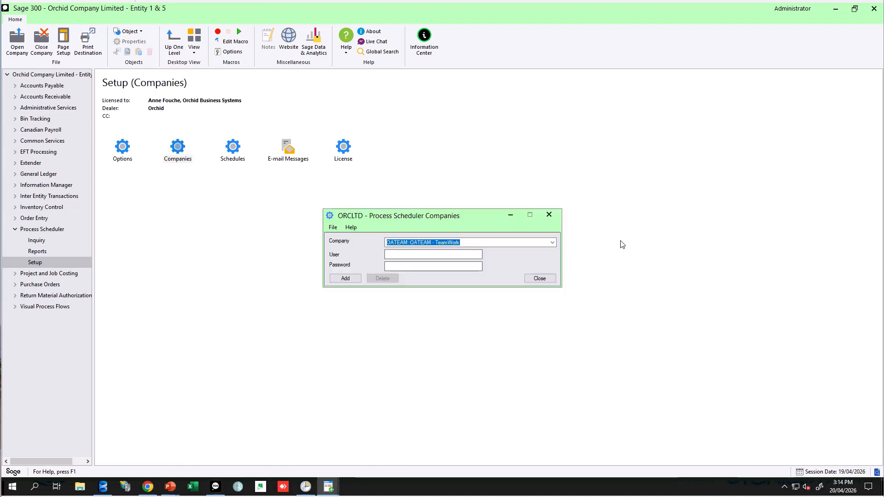
{"action": "left_click", "coordinate": [552, 243]}
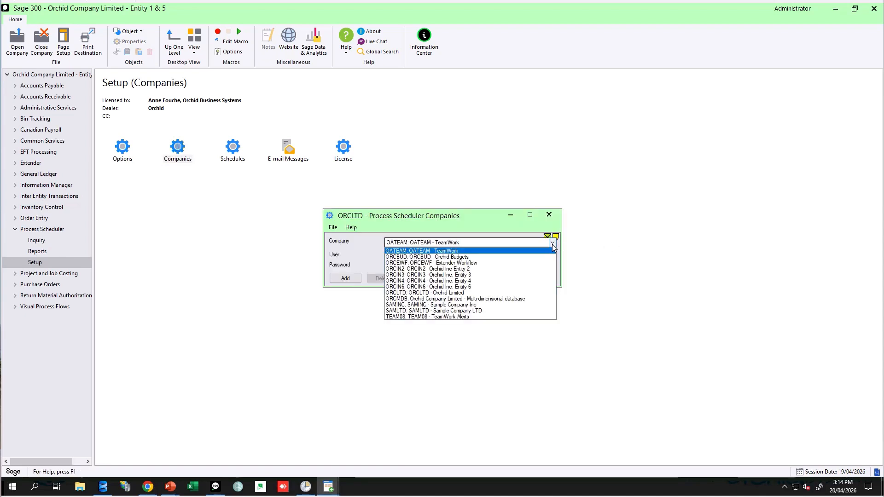
{"action": "left_click", "coordinate": [502, 269]}
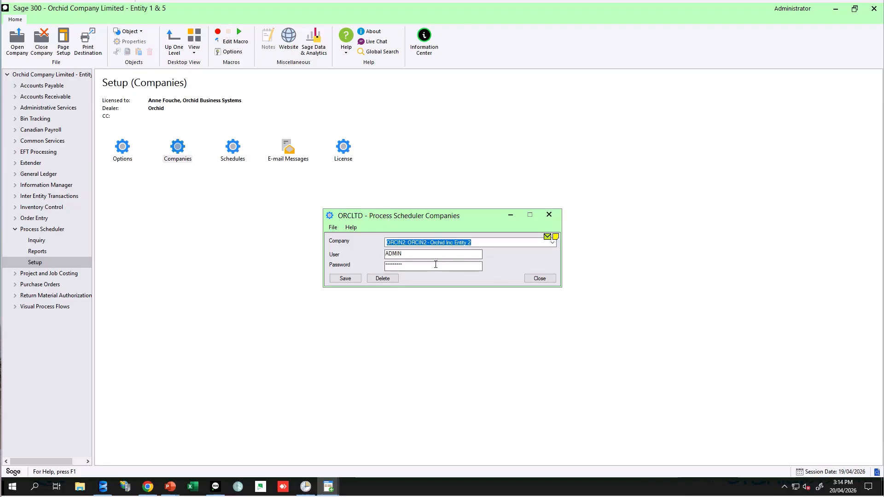
{"action": "left_click", "coordinate": [543, 280]}
{"action": "left_click", "coordinate": [549, 215]}
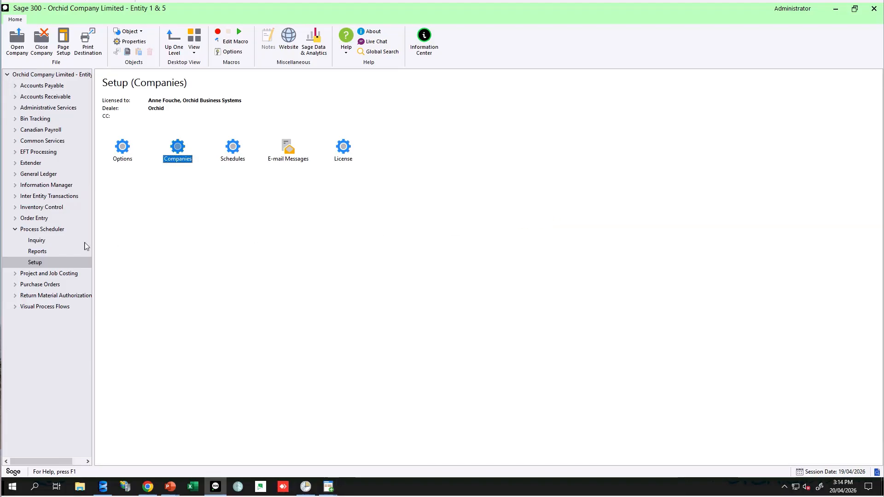
Print the Process Scheduler schedules report to preview it, examine the entries, and close it.
{"action": "left_click", "coordinate": [40, 252]}
{"action": "double_click", "coordinate": [126, 152]}
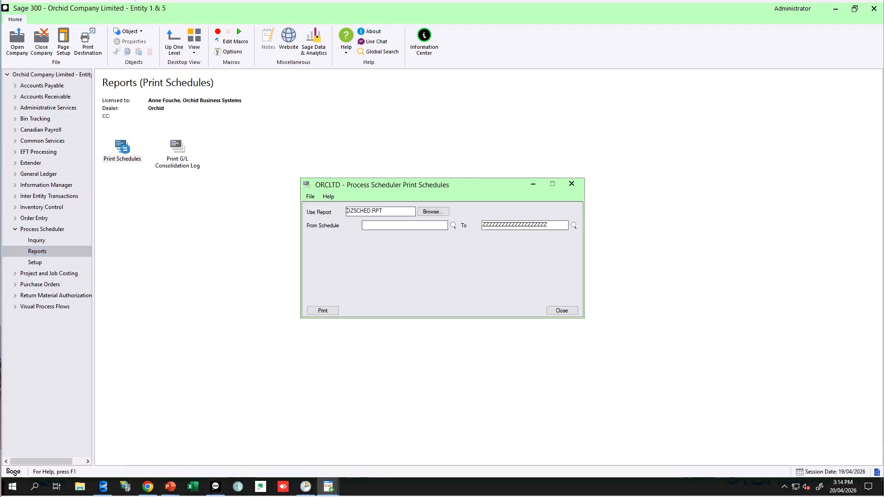
{"action": "left_click", "coordinate": [322, 311]}
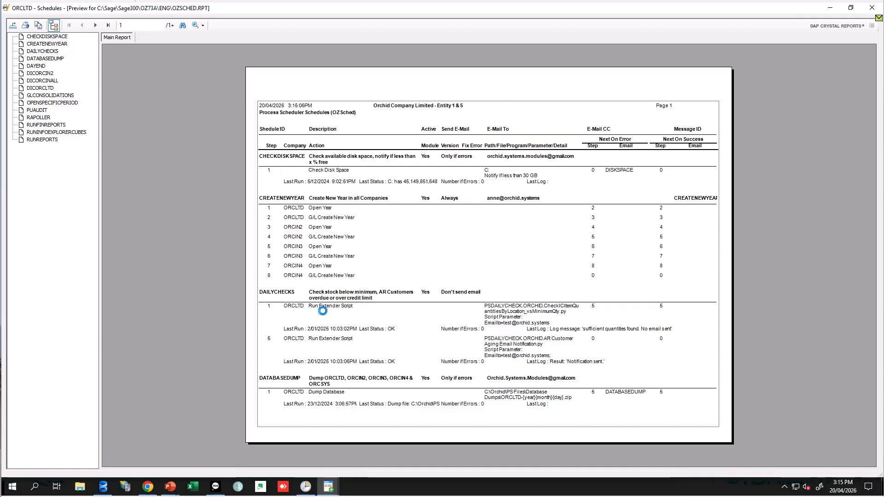
{"action": "left_click", "coordinate": [323, 307]}
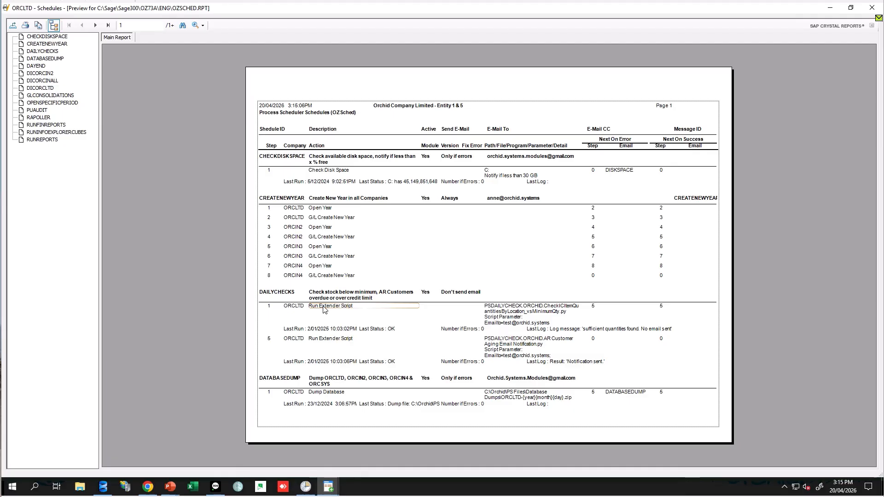
{"action": "left_click", "coordinate": [323, 331]}
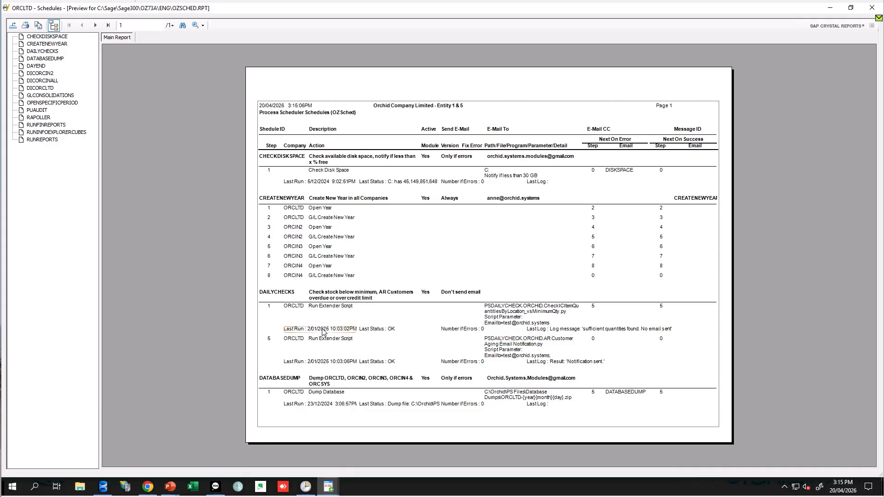
{"action": "left_click", "coordinate": [871, 8]}
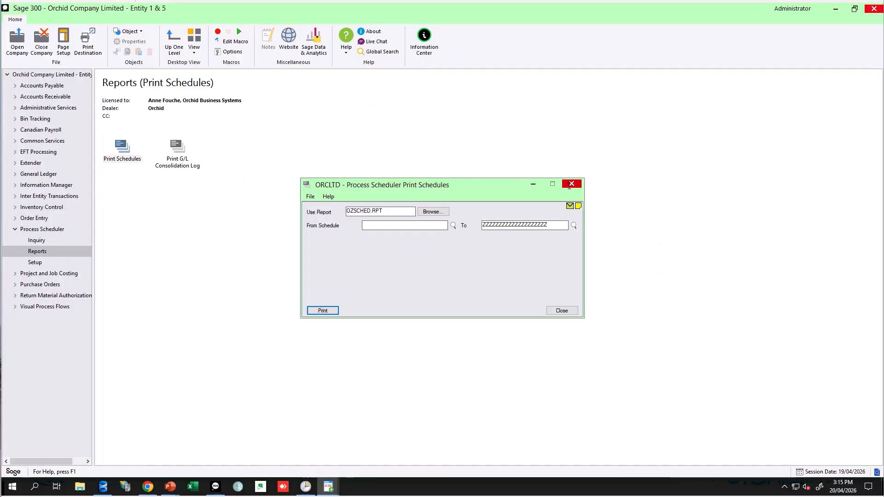
{"action": "left_click", "coordinate": [571, 184]}
{"action": "key", "text": "Down"}
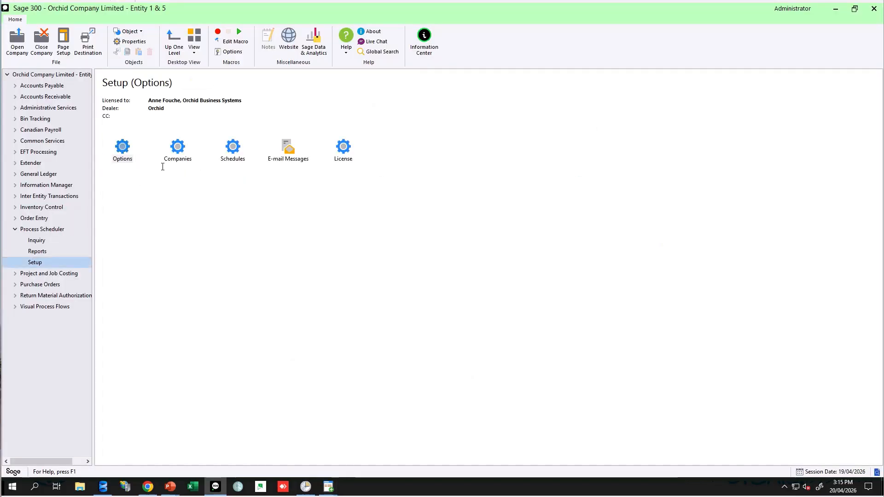
Open Process Scheduler Schedules, load the RUNFINREPORTS schedule through the finder, and open its audit log.
{"action": "double_click", "coordinate": [230, 148]}
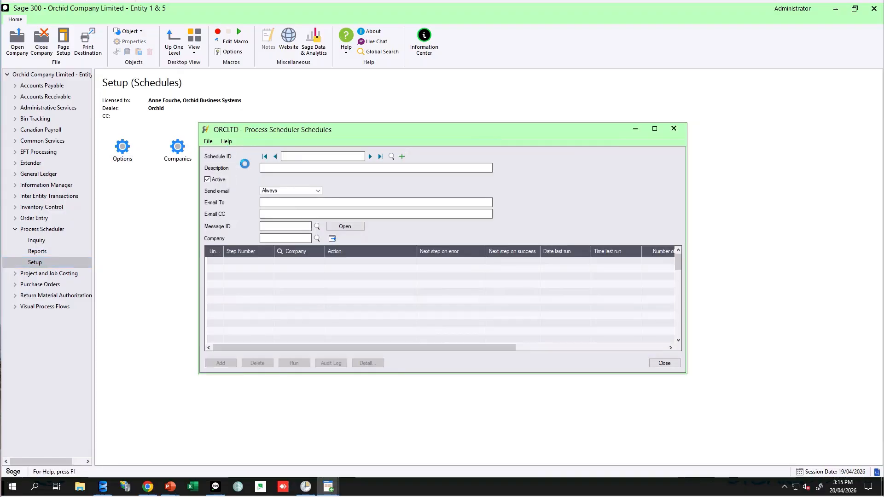
{"action": "left_click", "coordinate": [386, 299]}
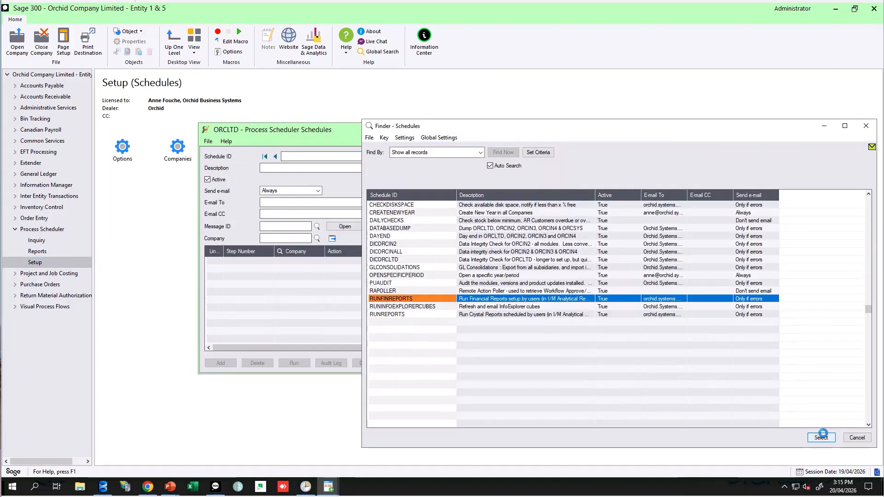
{"action": "left_click", "coordinate": [821, 438]}
{"action": "left_click", "coordinate": [331, 418]}
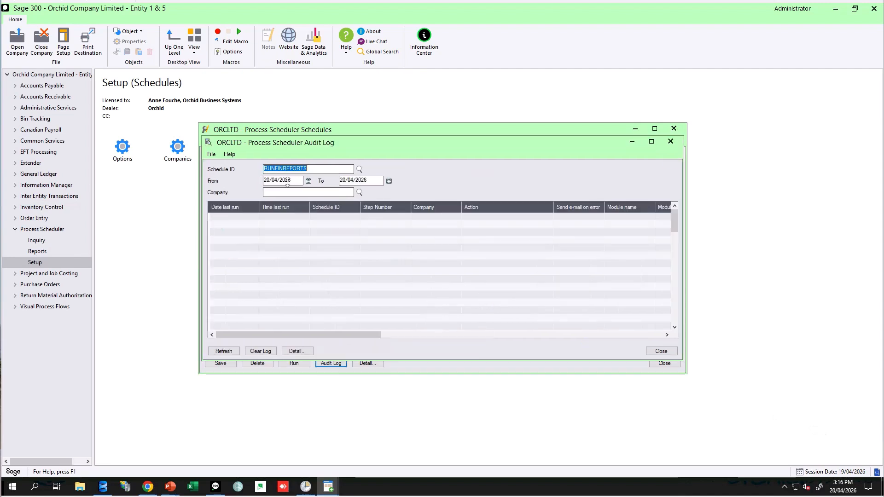
Set the audit log's From date to 01/04/2026, refresh the entries, and scroll across to review each run's last status.
{"action": "left_click", "coordinate": [309, 181]}
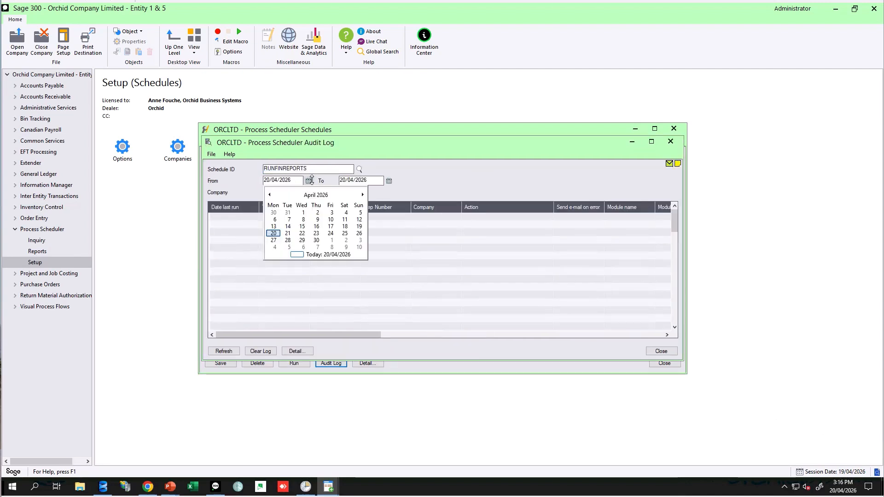
{"action": "left_click", "coordinate": [304, 212]}
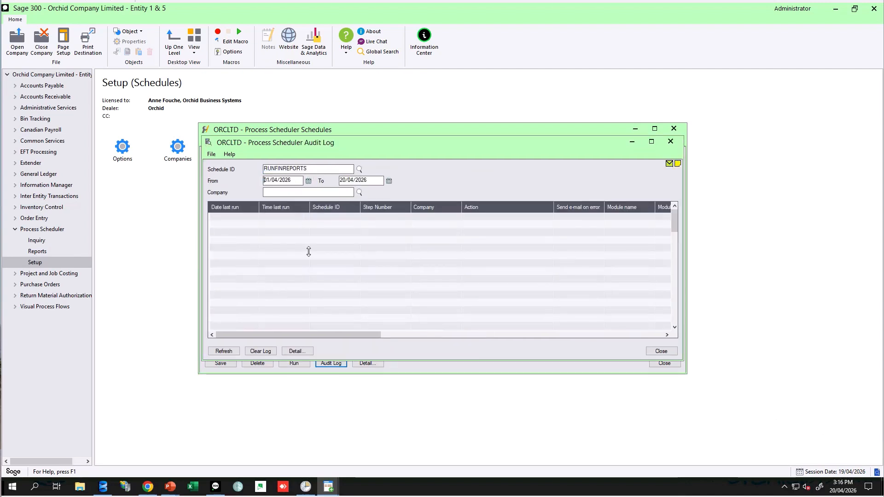
{"action": "left_click", "coordinate": [224, 351]}
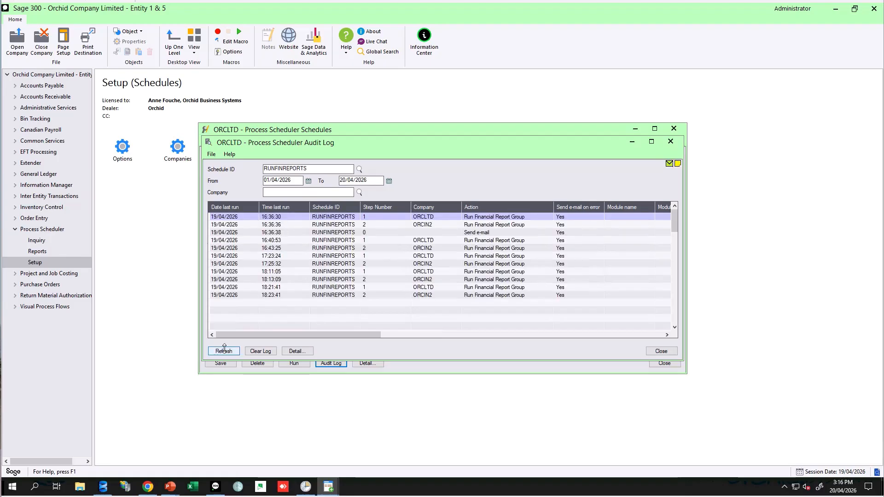
{"action": "left_click_drag", "start_coordinate": [345, 337], "coordinate": [588, 346]}
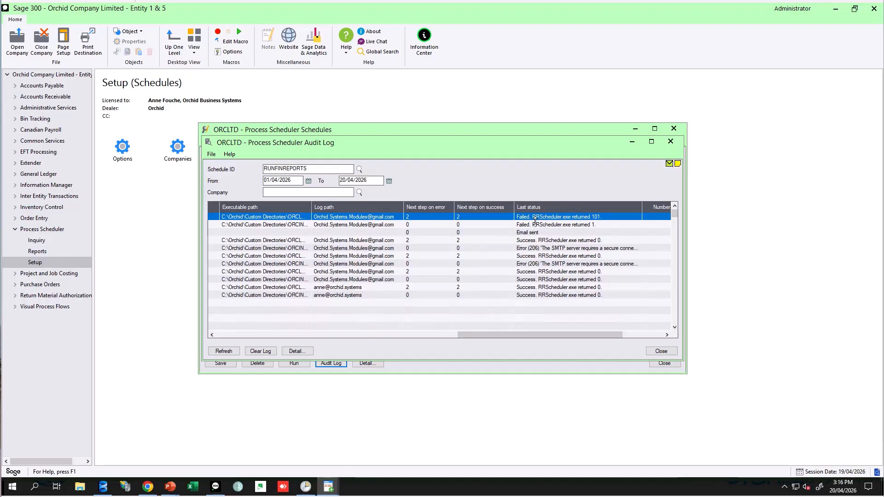
{"action": "left_click", "coordinate": [539, 247]}
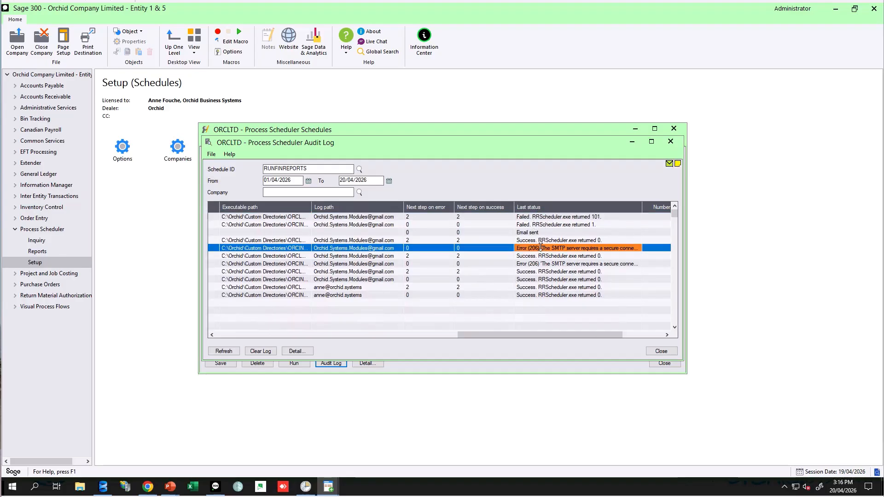
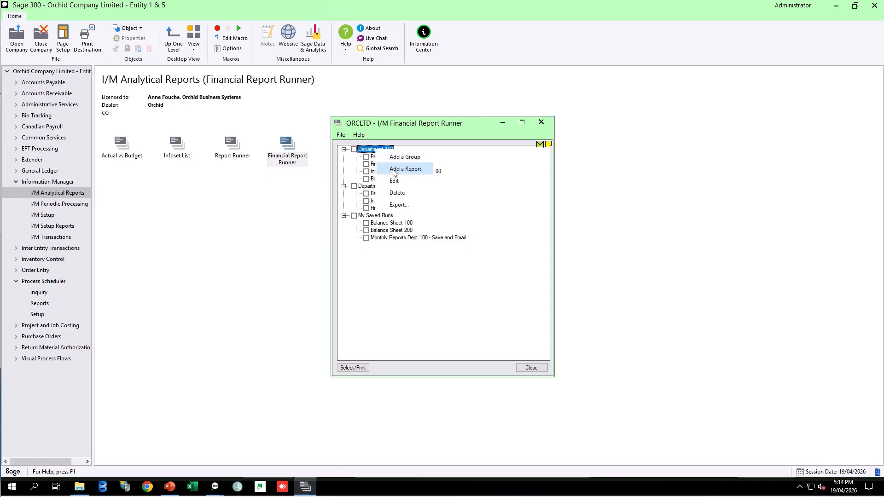
Open the Balance Sheet - 100 report's setup in the Financial Report Runner, review its settings, and cancel.
{"action": "left_click", "coordinate": [470, 156]}
{"action": "left_click", "coordinate": [385, 157]}
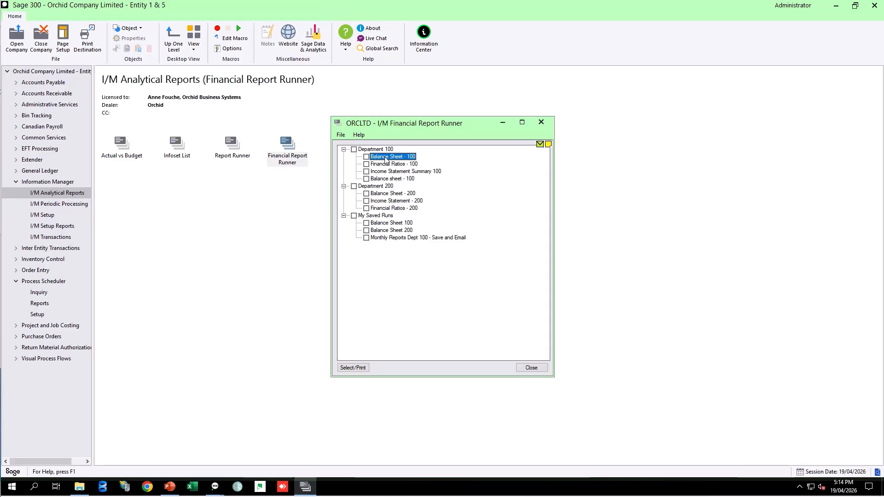
{"action": "right_click", "coordinate": [385, 157]}
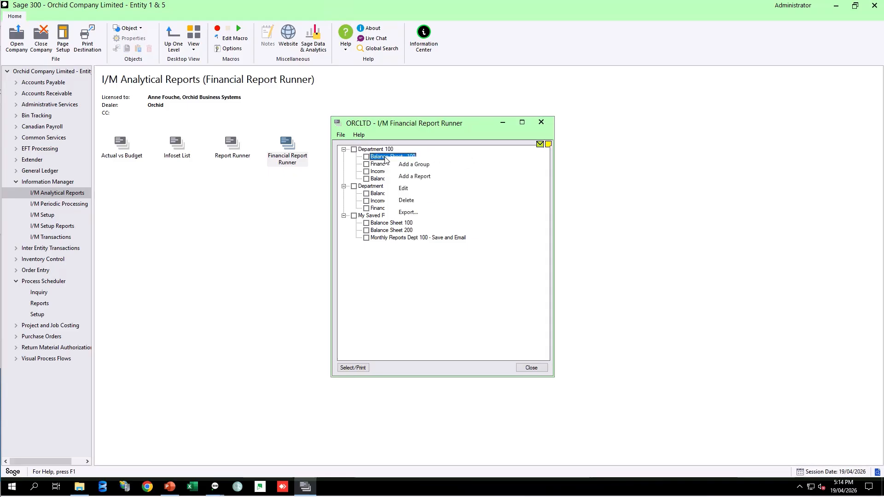
{"action": "left_click", "coordinate": [408, 189]}
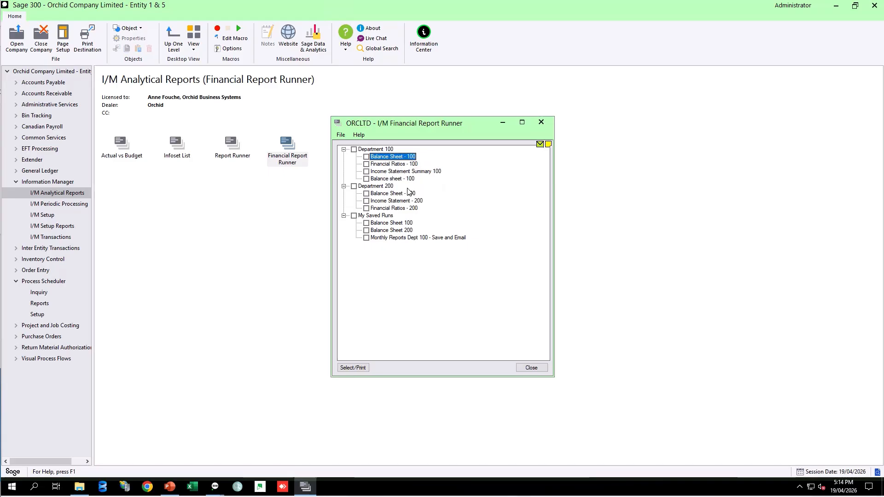
{"action": "double_click", "coordinate": [388, 157]}
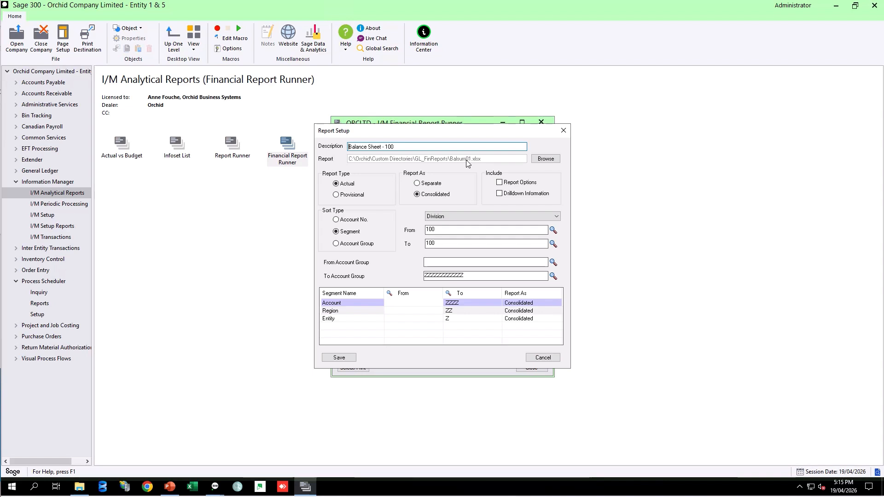
{"action": "left_click_drag", "start_coordinate": [395, 147], "coordinate": [330, 149]}
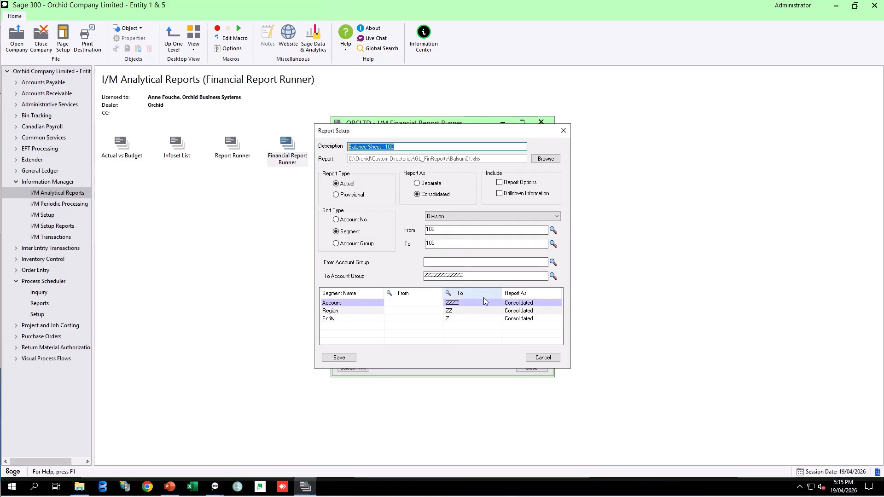
{"action": "left_click", "coordinate": [542, 360]}
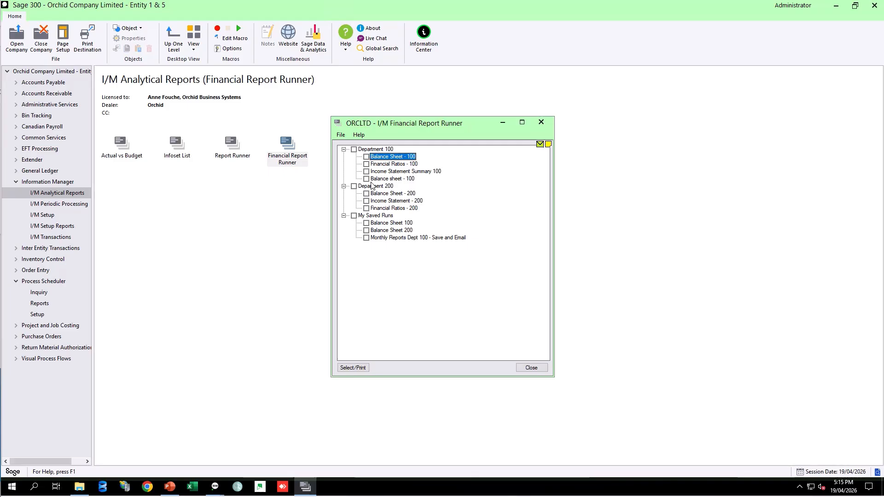
Tick the Department 100 group and open its print options to review the report order and fiscal year/period.
{"action": "left_click", "coordinate": [353, 150]}
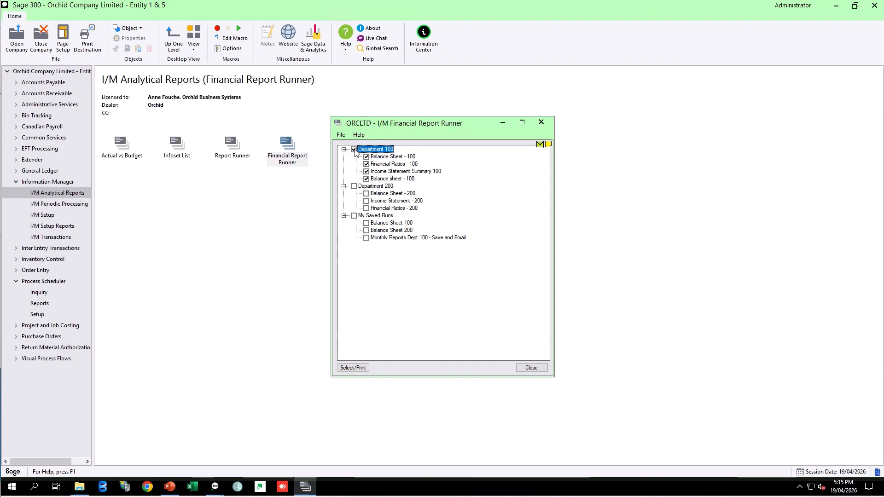
{"action": "left_click", "coordinate": [366, 366]}
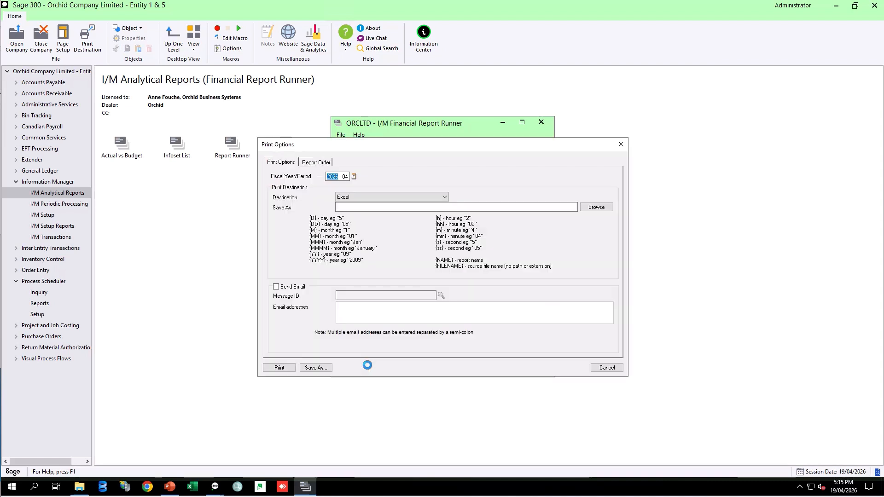
{"action": "left_click", "coordinate": [324, 163]}
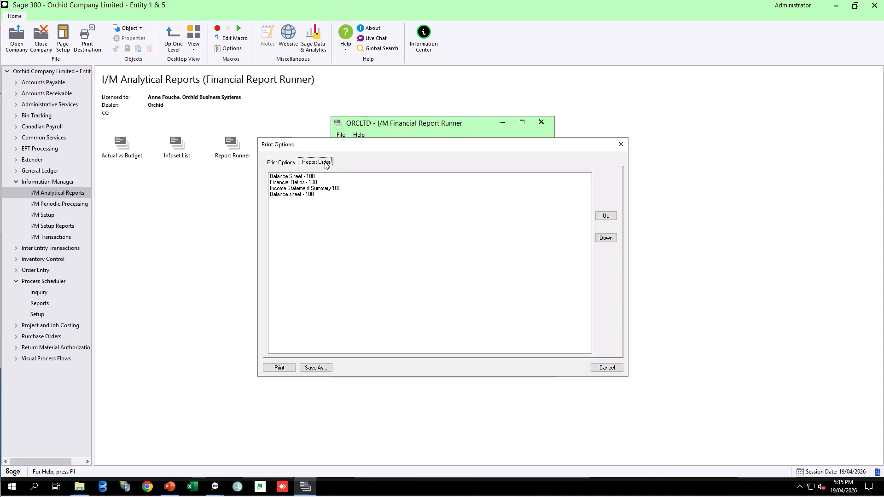
{"action": "left_click", "coordinate": [282, 163]}
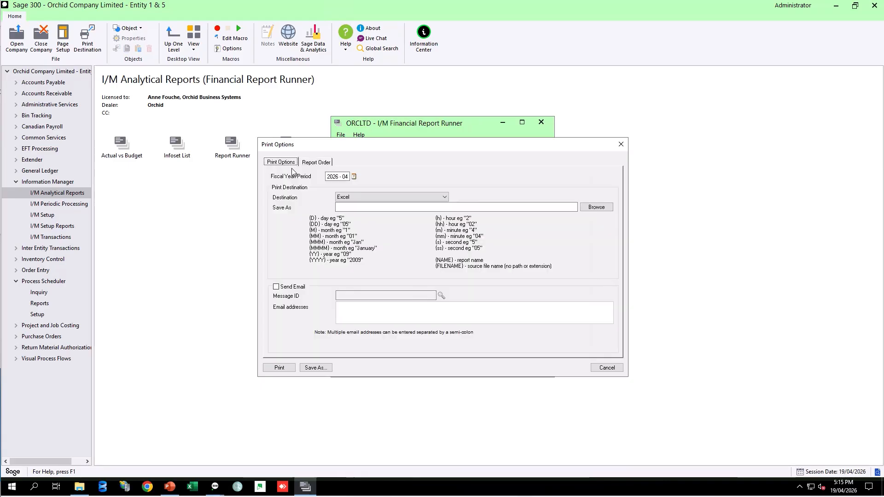
{"action": "double_click", "coordinate": [343, 177]}
{"action": "double_click", "coordinate": [333, 177]}
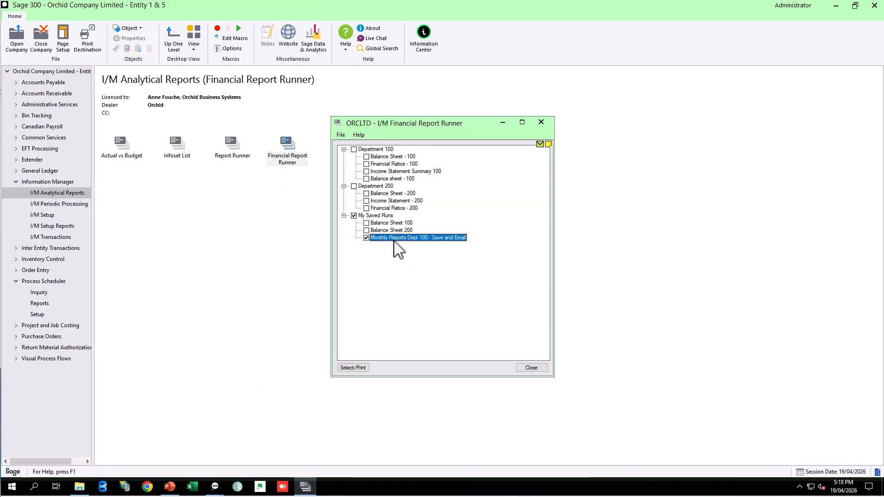
Print the saved run Monthly Reports Dept 100 - Save and Email with its stored options and acknowledge the e-mail message.
{"action": "left_click", "coordinate": [365, 368]}
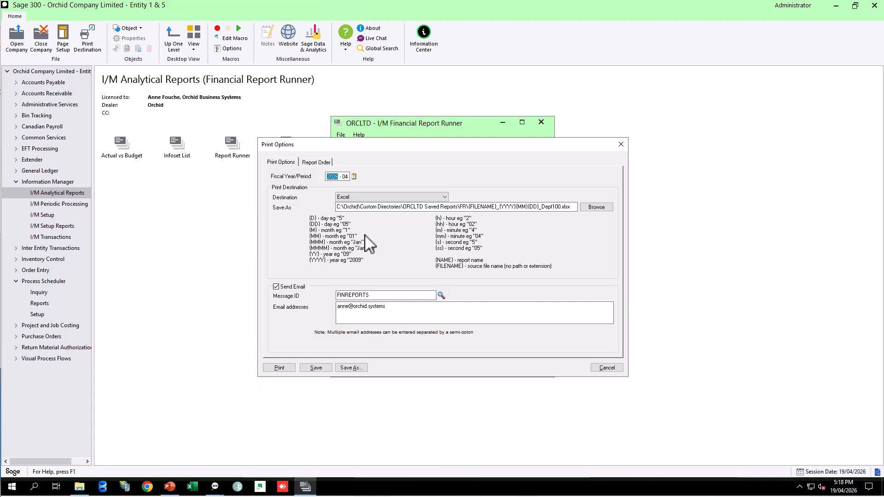
{"action": "left_click", "coordinate": [326, 162]}
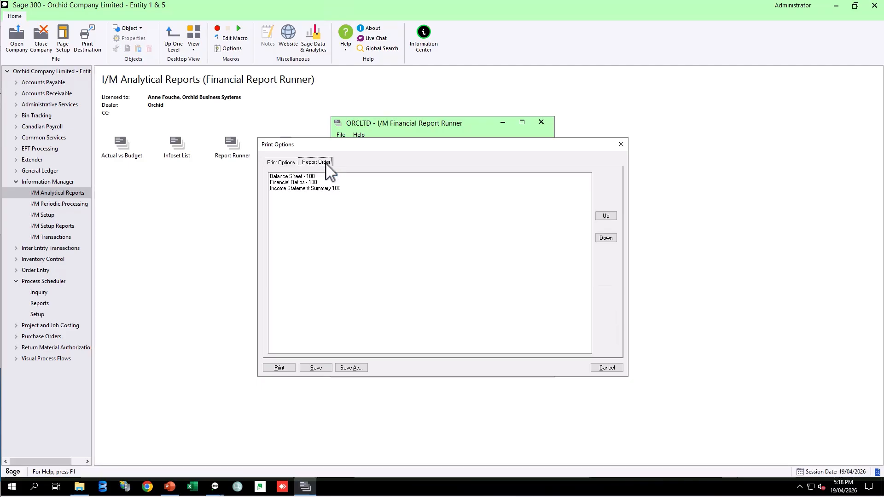
{"action": "left_click", "coordinate": [281, 164]}
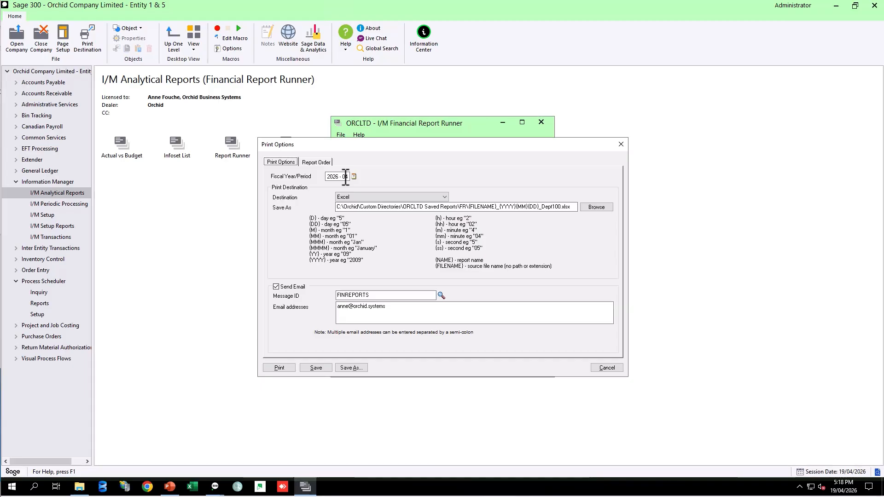
{"action": "left_click", "coordinate": [280, 368]}
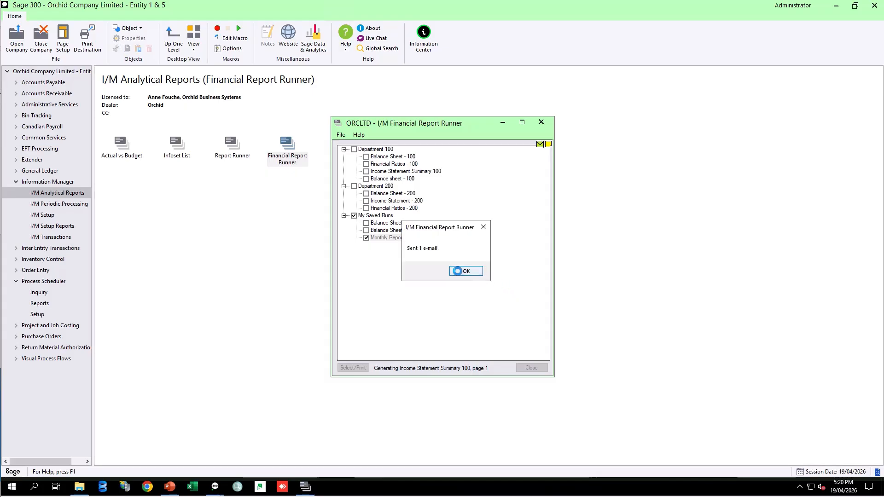
{"action": "left_click", "coordinate": [457, 272]}
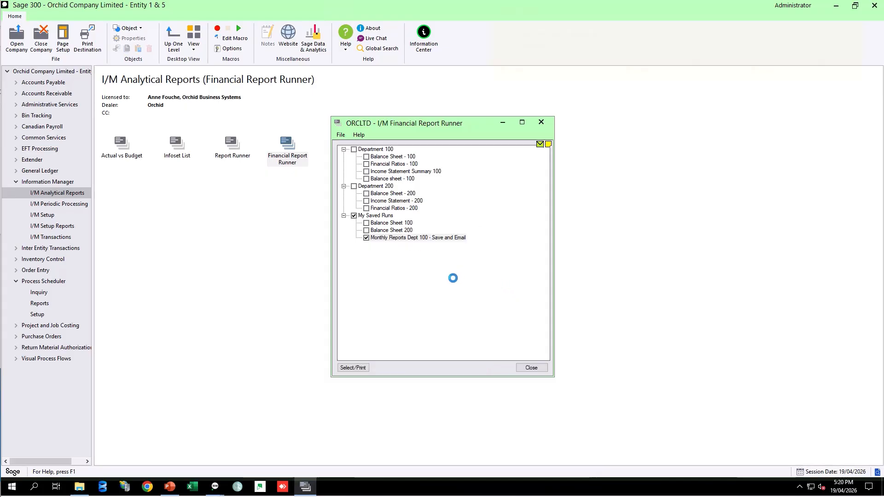
Browse the ORCLTD Saved Reports FR folder in File Explorer, sort the files by date modified, and close it.
{"action": "left_click", "coordinate": [80, 488]}
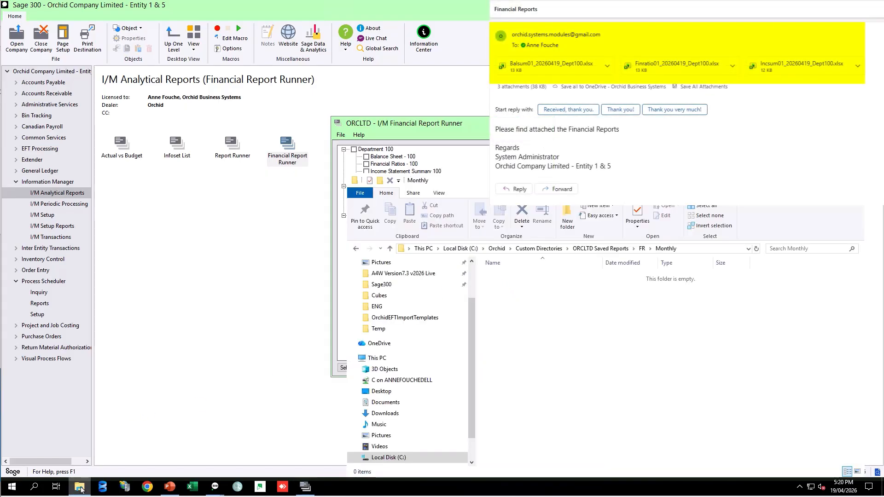
{"action": "left_click", "coordinate": [603, 250]}
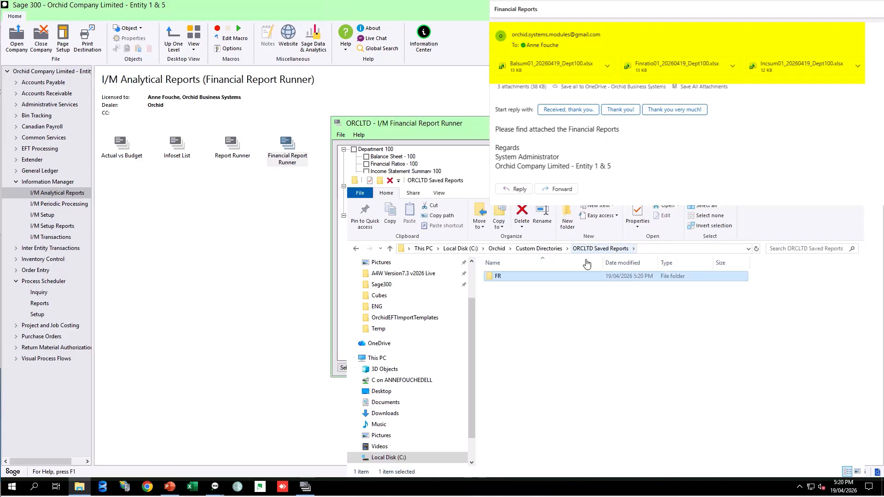
{"action": "double_click", "coordinate": [500, 285]}
{"action": "left_click", "coordinate": [623, 263]}
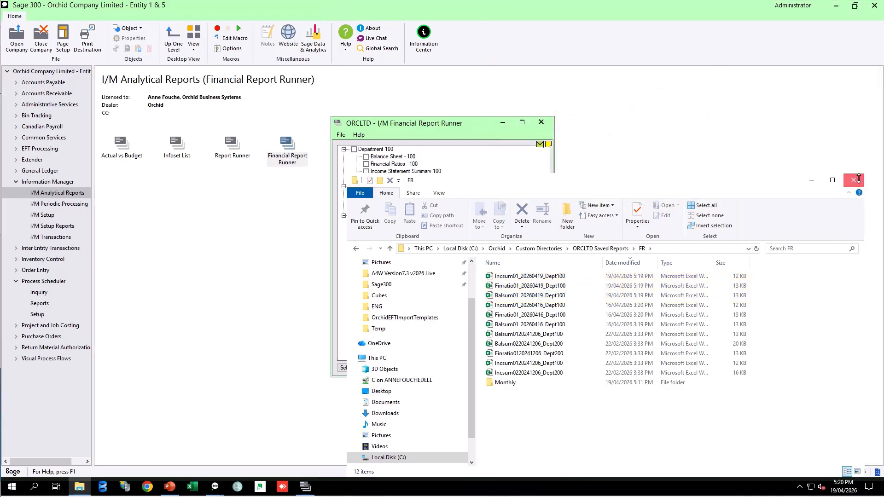
{"action": "left_click", "coordinate": [854, 180]}
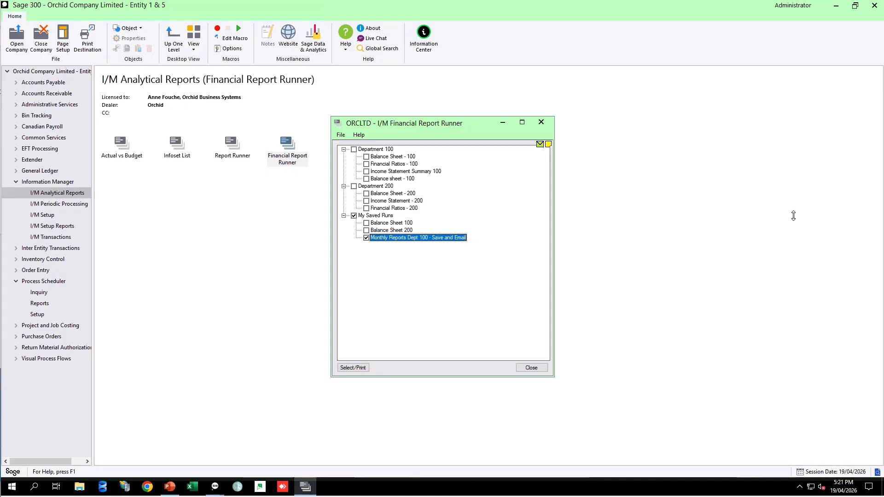
Close the report runner, open Process Scheduler Schedules and load the RUNFINREPORTS schedule through the finder.
{"action": "left_click", "coordinate": [541, 122]}
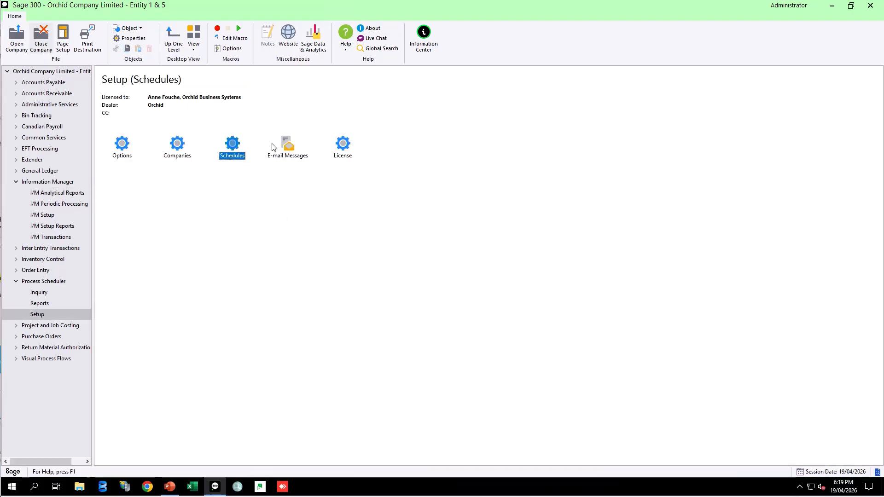
{"action": "double_click", "coordinate": [231, 145]}
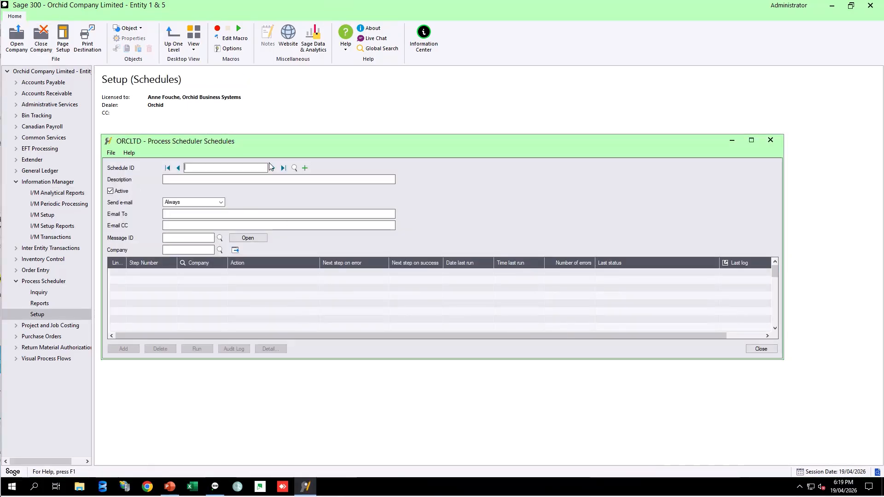
{"action": "left_click", "coordinate": [297, 167]}
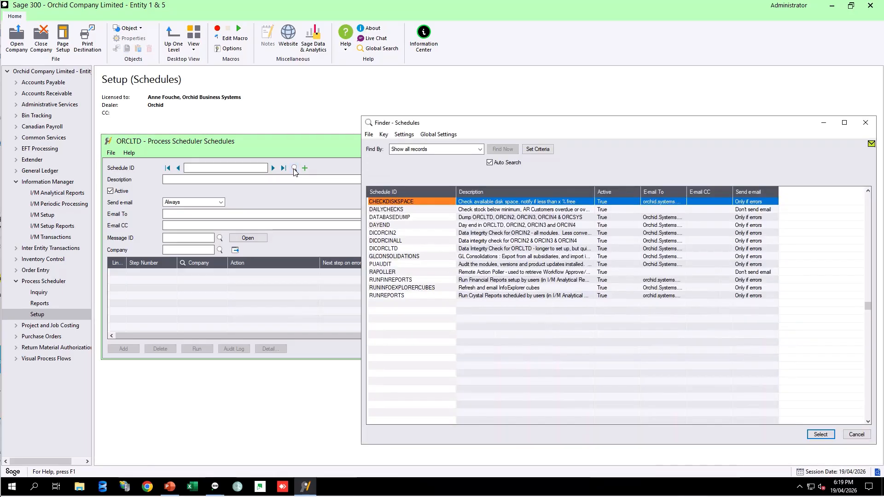
{"action": "left_click", "coordinate": [383, 282]}
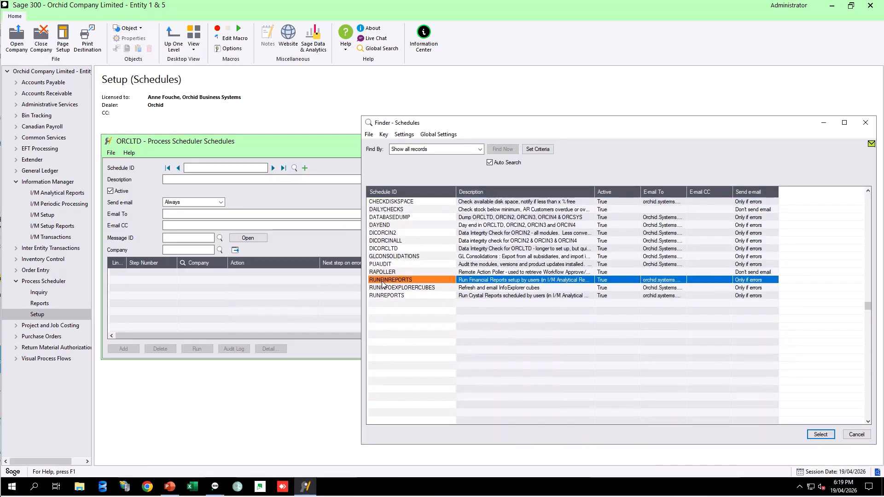
{"action": "left_click", "coordinate": [821, 435]}
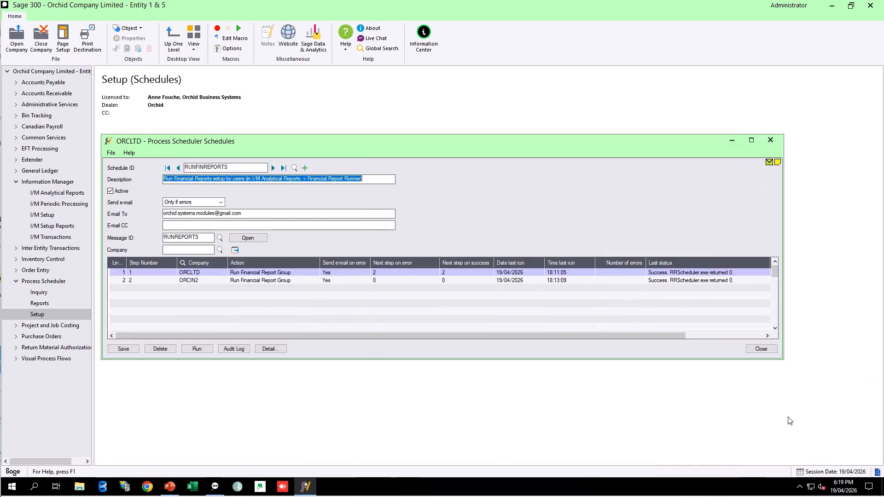
Open the details of the ORCLTD step and review the available actions, keeping Run Financial Report Group.
{"action": "left_click", "coordinate": [204, 274]}
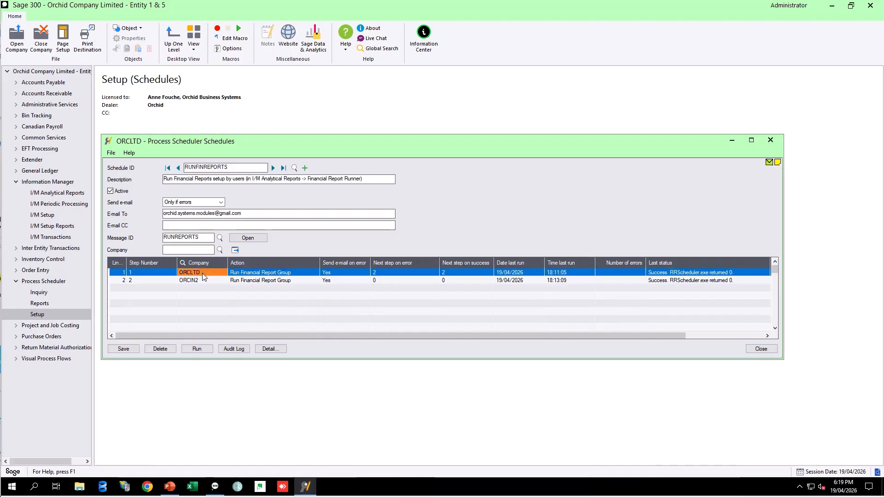
{"action": "left_click", "coordinate": [270, 350]}
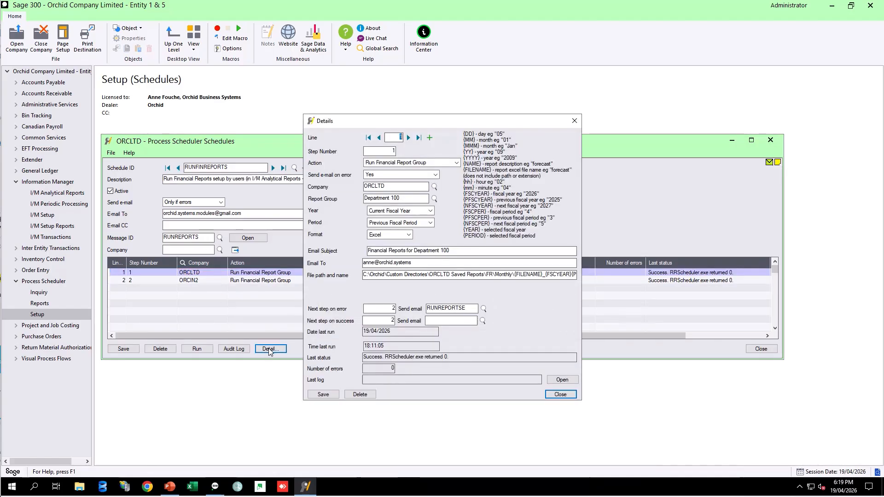
{"action": "left_click", "coordinate": [457, 163]}
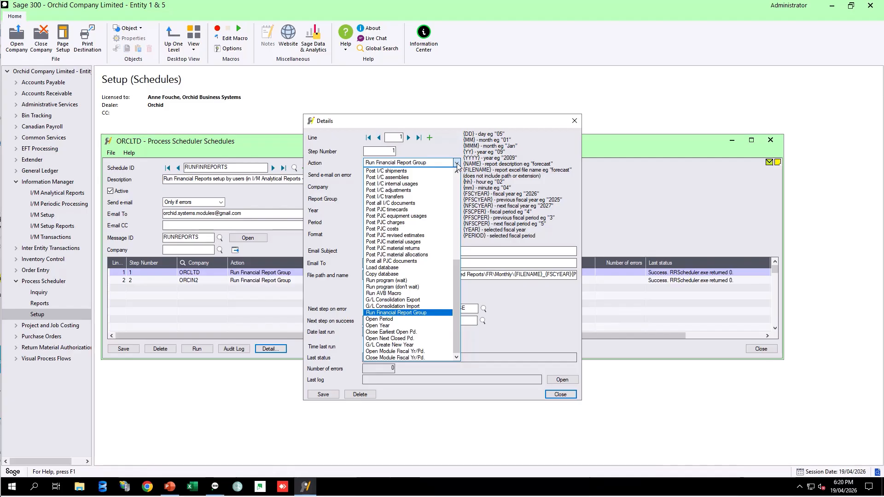
{"action": "left_click", "coordinate": [406, 315]}
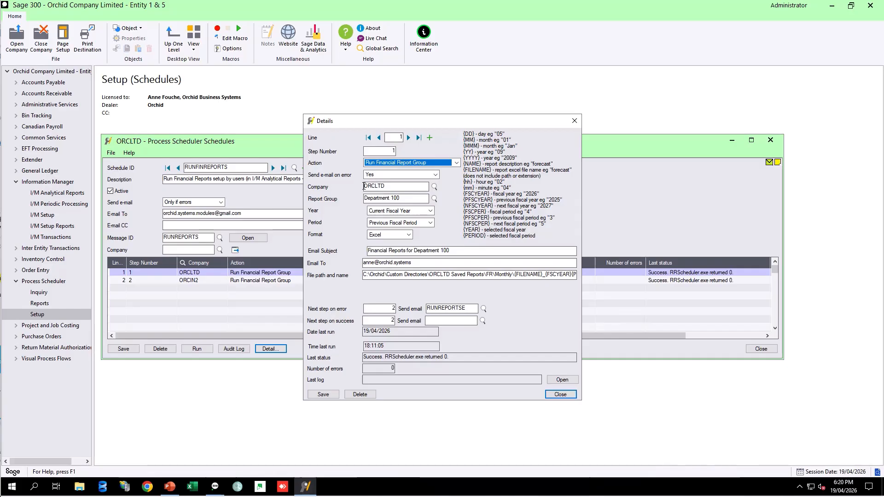
Review the ORCLTD step's report group, year and period options, keeping Department 100, Current Fiscal Year and Previous Fiscal Period.
{"action": "left_click", "coordinate": [400, 197]}
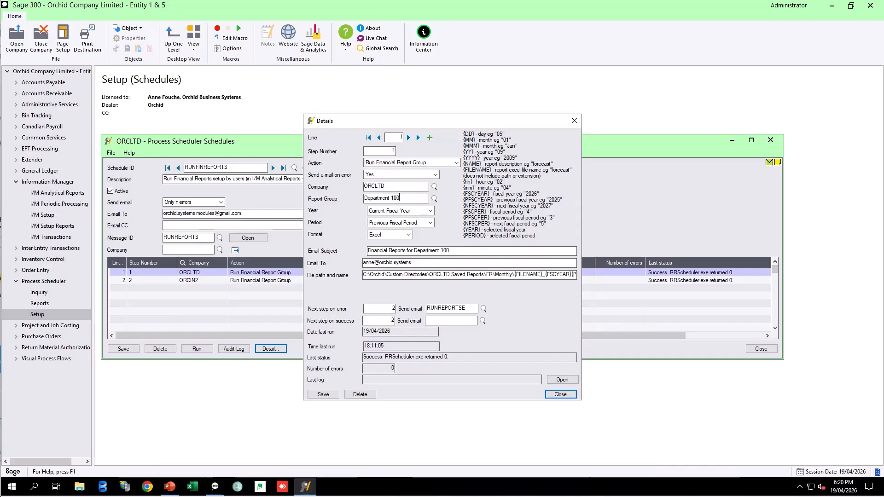
{"action": "left_click", "coordinate": [435, 198]}
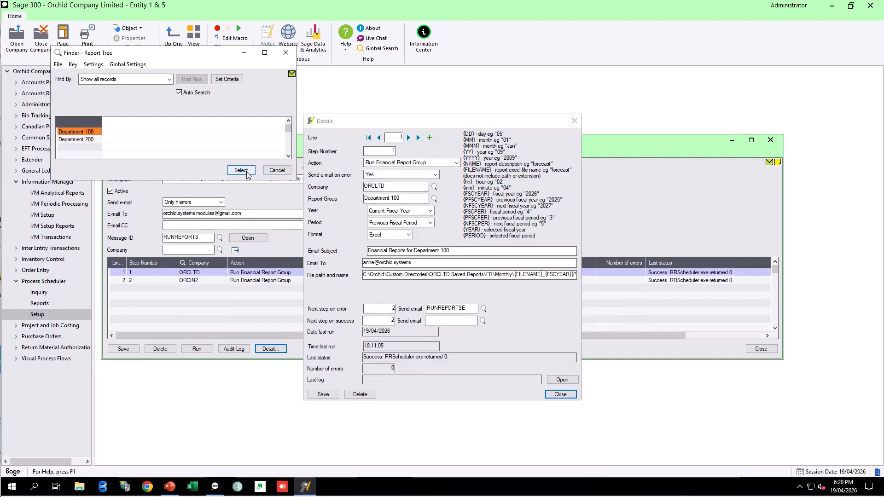
{"action": "left_click", "coordinate": [275, 171]}
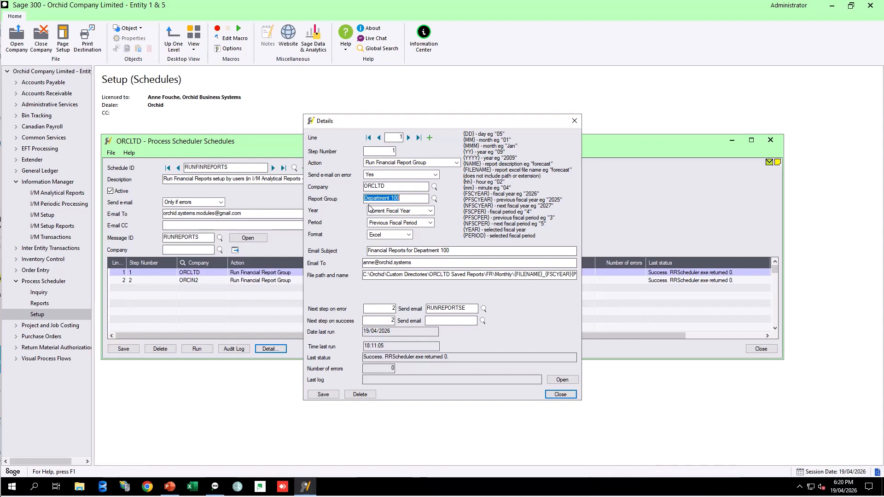
{"action": "left_click", "coordinate": [410, 213]}
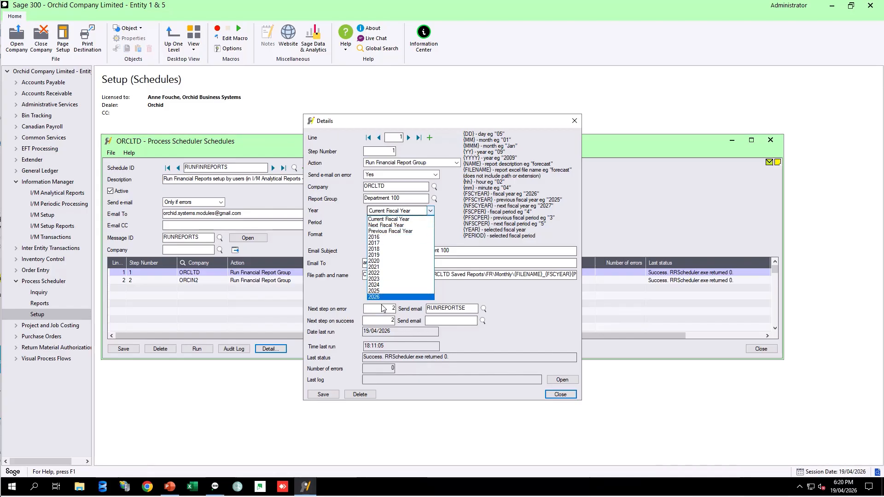
{"action": "left_click", "coordinate": [383, 220]}
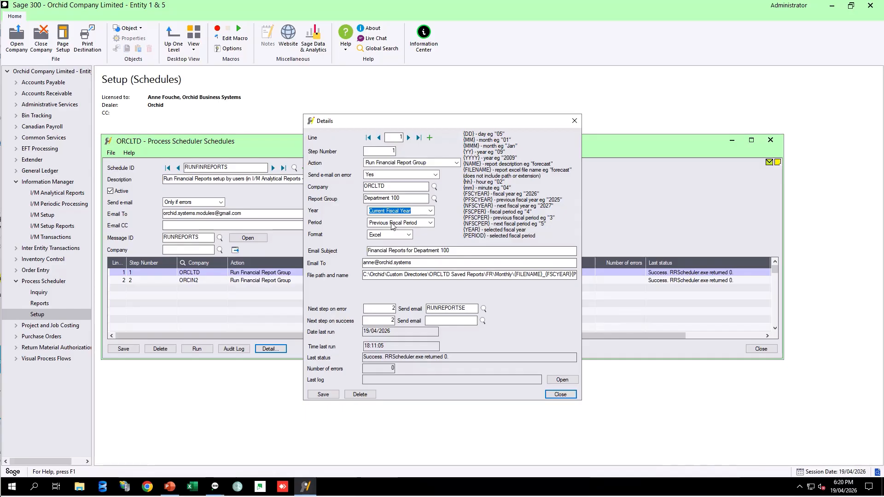
{"action": "left_click", "coordinate": [431, 224]}
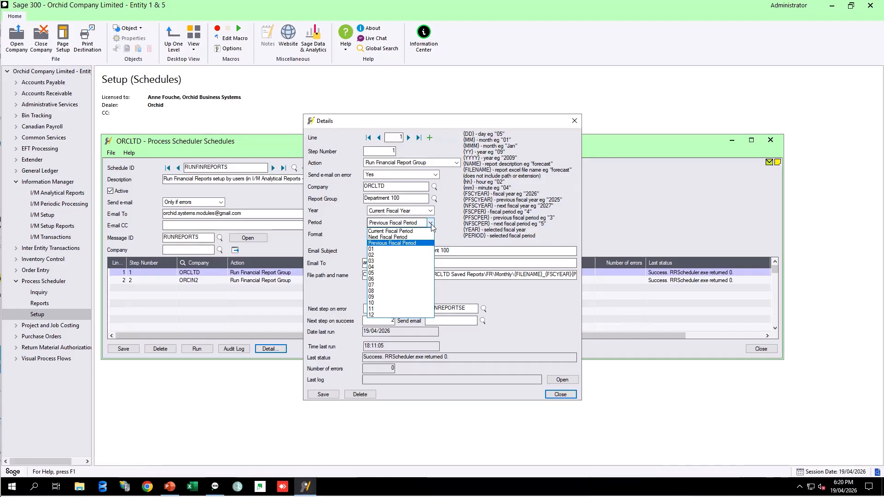
{"action": "left_click", "coordinate": [414, 244]}
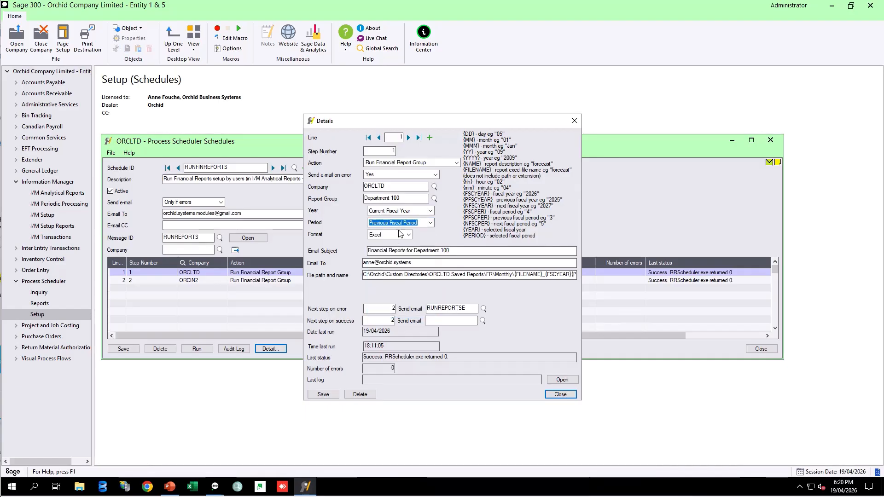
{"action": "key", "text": "Tab"}
{"action": "key", "text": "Tab"}
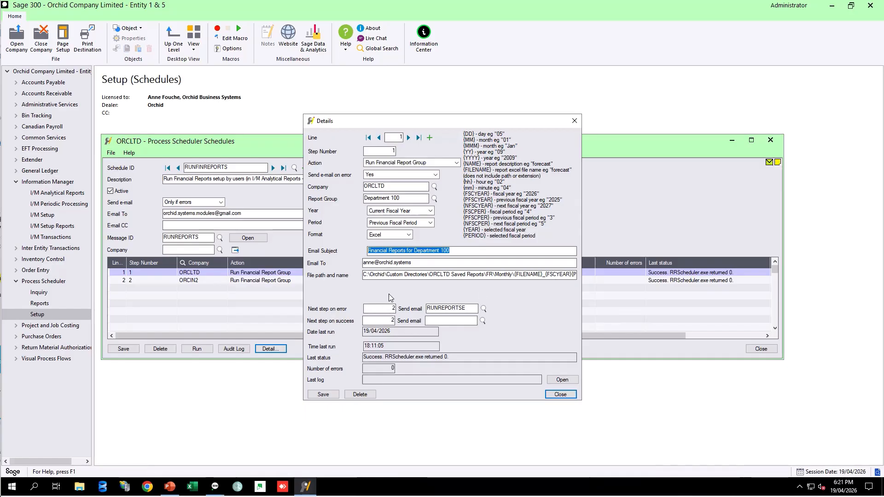
Move to the ORCIN2 step, review its year options keeping 2026, then save and close the step details.
{"action": "left_click", "coordinate": [409, 138]}
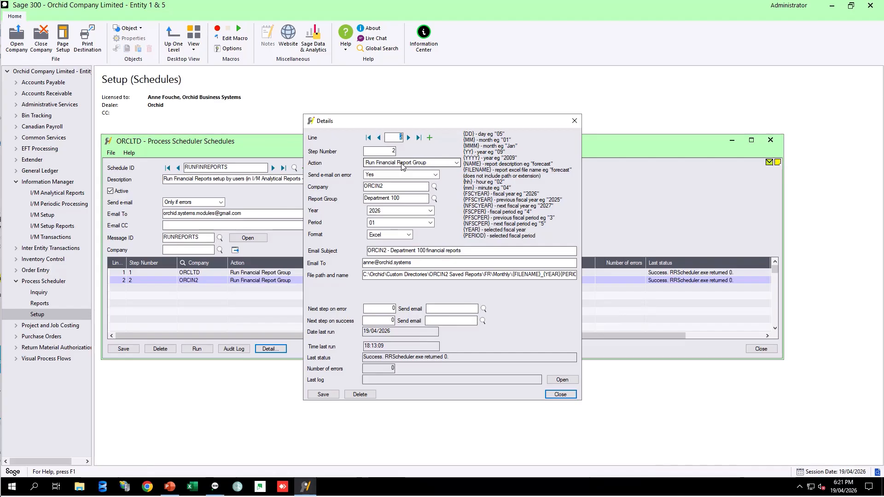
{"action": "left_click", "coordinate": [386, 187]}
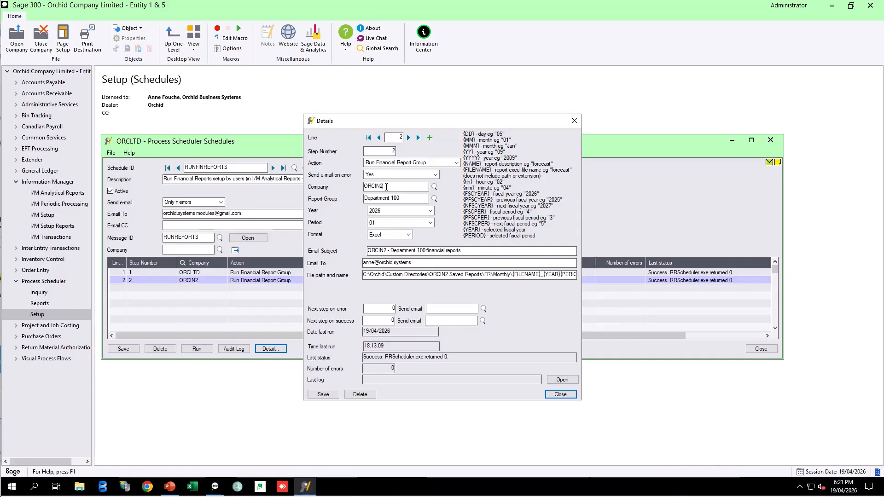
{"action": "left_click", "coordinate": [431, 210]}
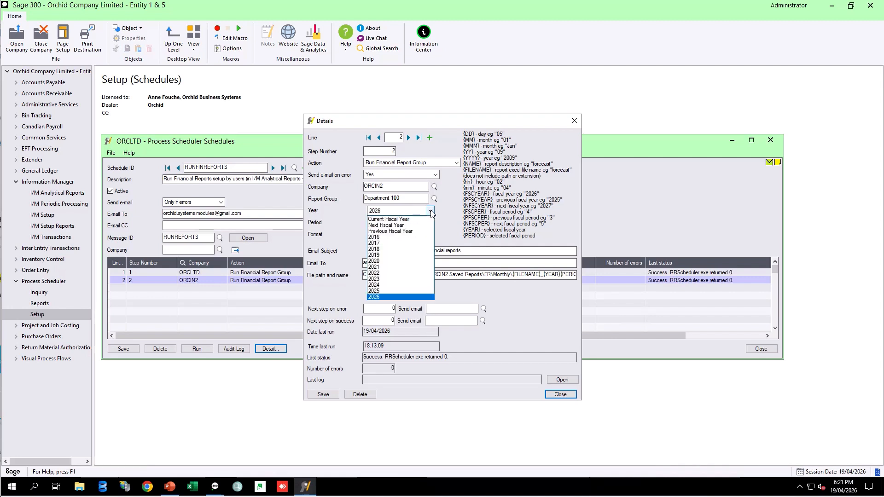
{"action": "left_click", "coordinate": [431, 211]}
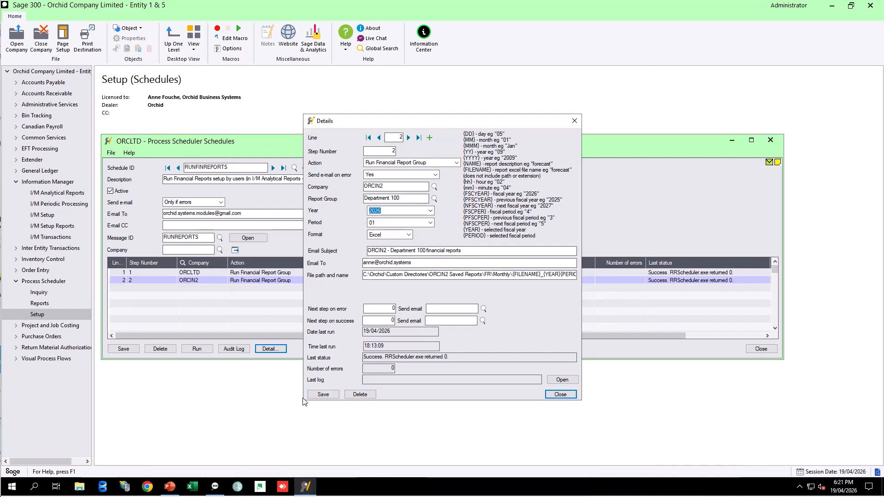
{"action": "left_click", "coordinate": [315, 394]}
{"action": "left_click", "coordinate": [561, 394]}
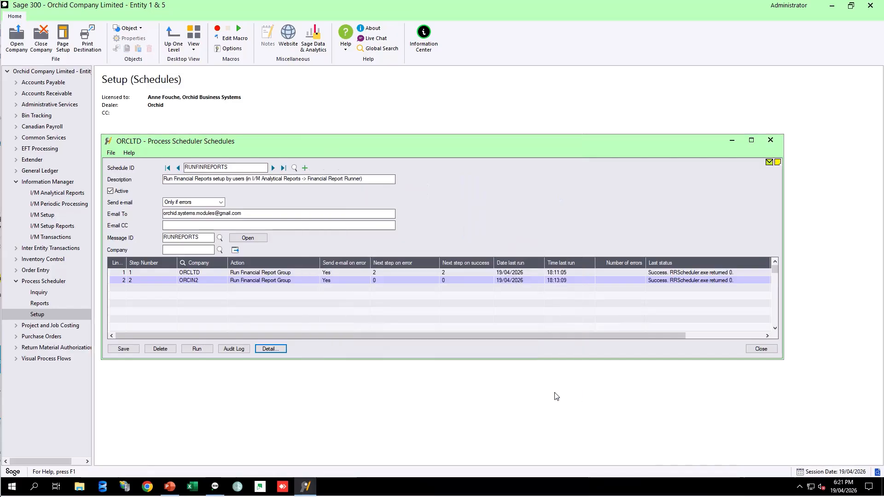
Run the RUNFINREPORTS schedule and scroll through the run log before closing it.
{"action": "left_click", "coordinate": [201, 352]}
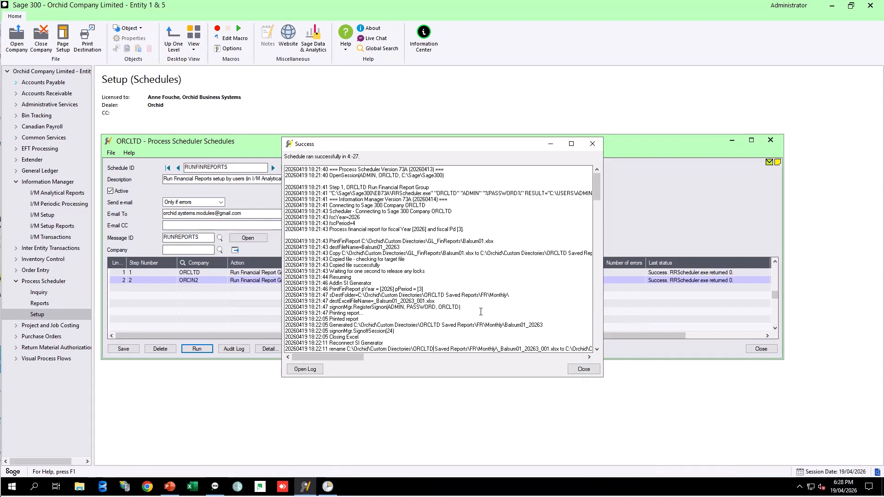
{"action": "left_click_drag", "start_coordinate": [599, 190], "coordinate": [596, 217]}
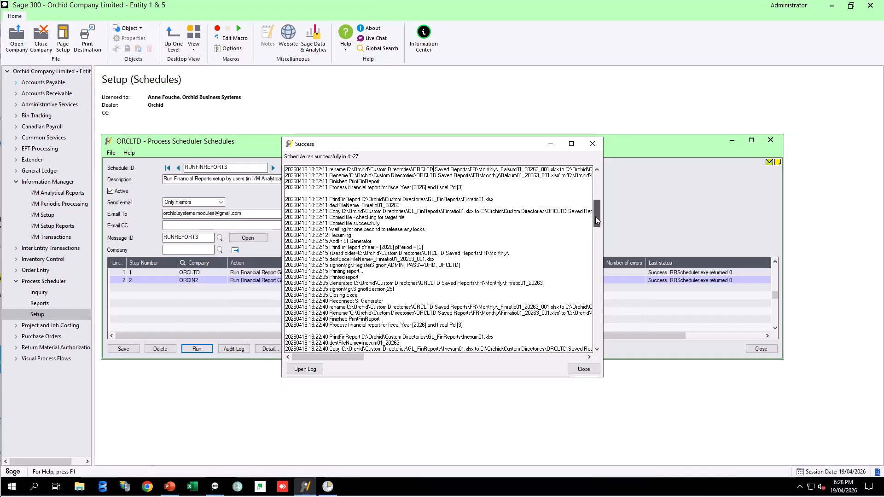
{"action": "left_click_drag", "start_coordinate": [596, 218], "coordinate": [594, 261]}
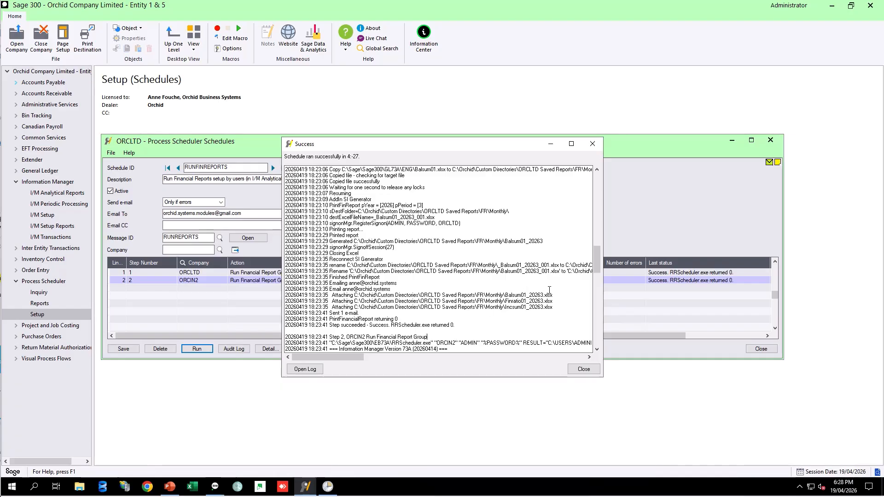
{"action": "left_click_drag", "start_coordinate": [594, 266], "coordinate": [587, 350]}
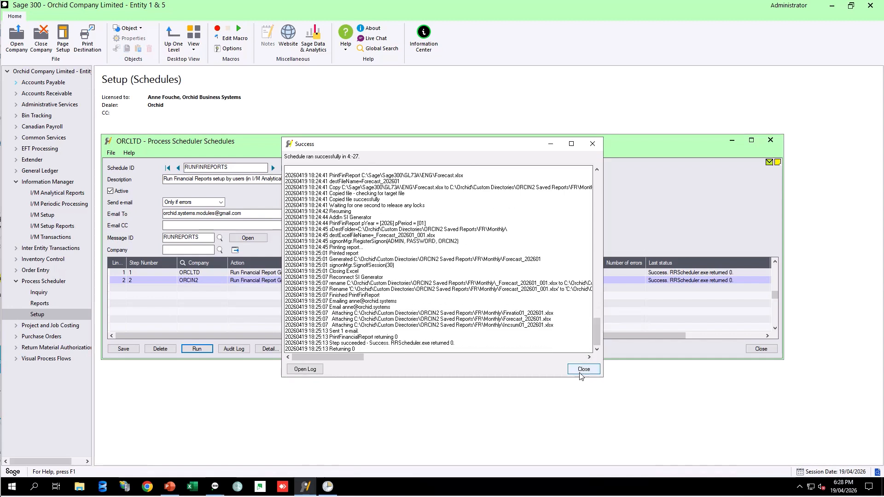
{"action": "left_click", "coordinate": [583, 369]}
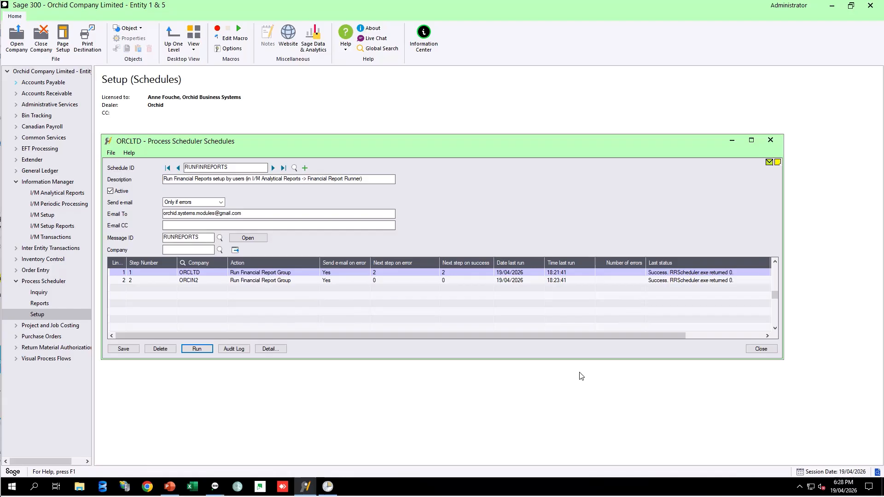
Open the schedule's audit log, widen it and scroll across its columns, then close it.
{"action": "left_click", "coordinate": [665, 275]}
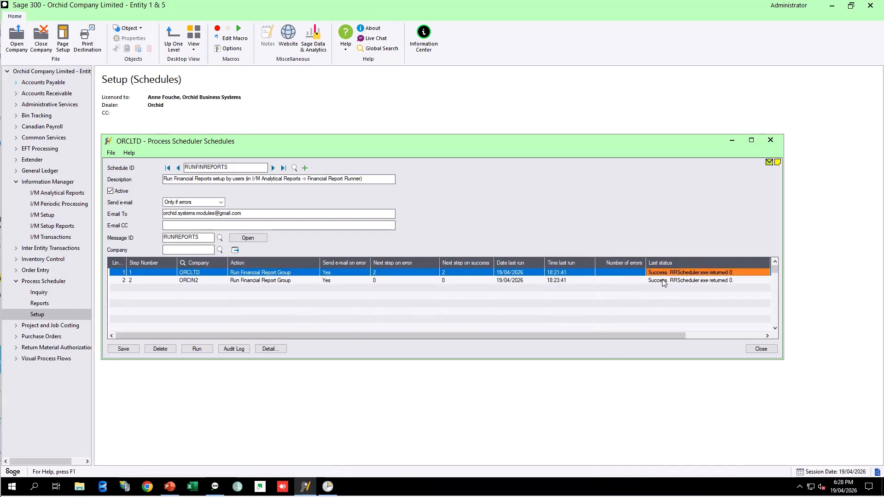
{"action": "left_click", "coordinate": [664, 282]}
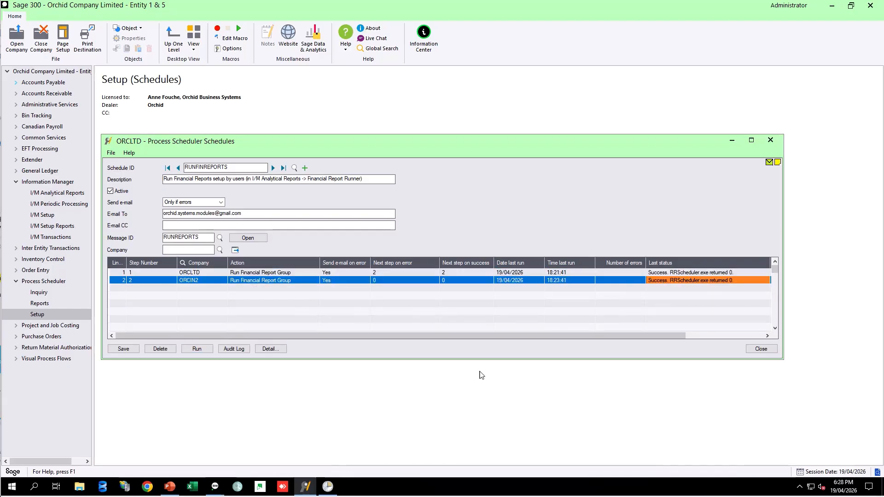
{"action": "left_click", "coordinate": [239, 352]}
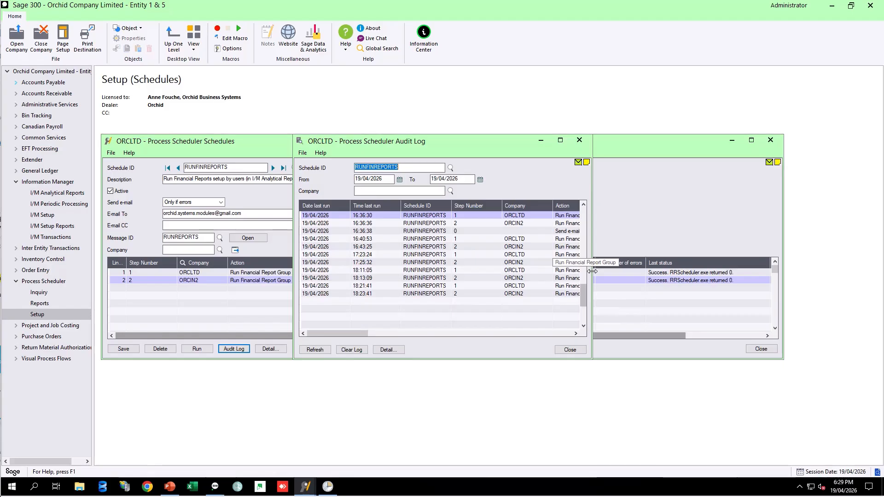
{"action": "left_click_drag", "start_coordinate": [593, 272], "coordinate": [777, 275]}
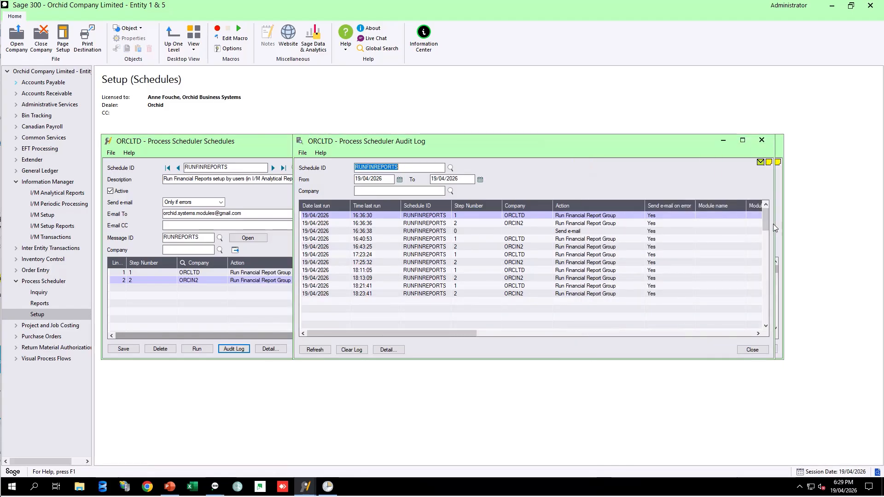
{"action": "left_click", "coordinate": [435, 332]}
{"action": "left_click_drag", "start_coordinate": [436, 332], "coordinate": [667, 341]}
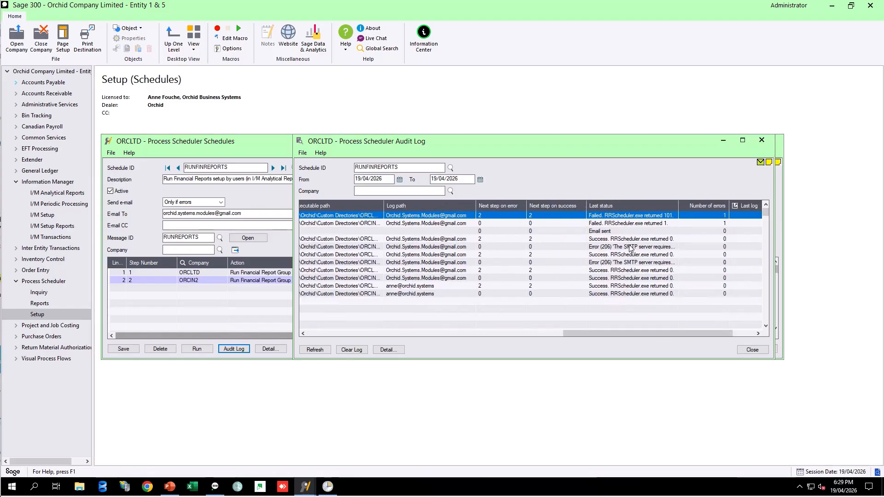
{"action": "left_click_drag", "start_coordinate": [675, 200], "coordinate": [714, 201]}
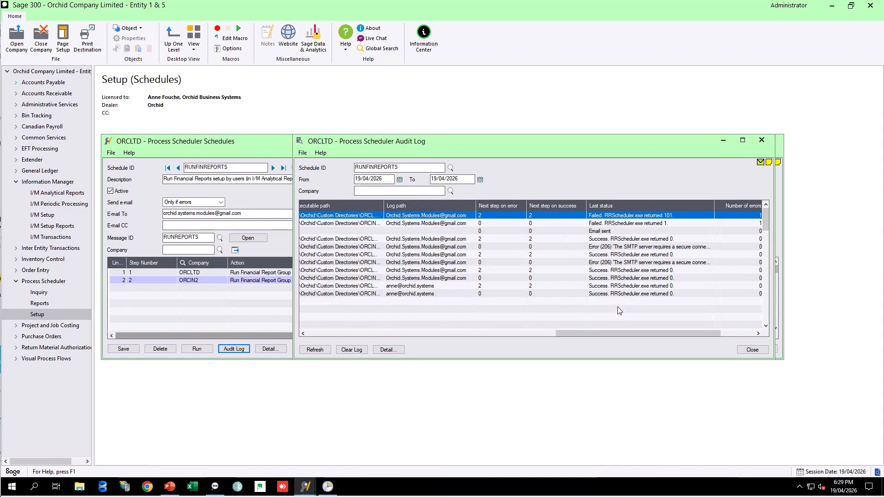
{"action": "left_click_drag", "start_coordinate": [600, 333], "coordinate": [335, 340]}
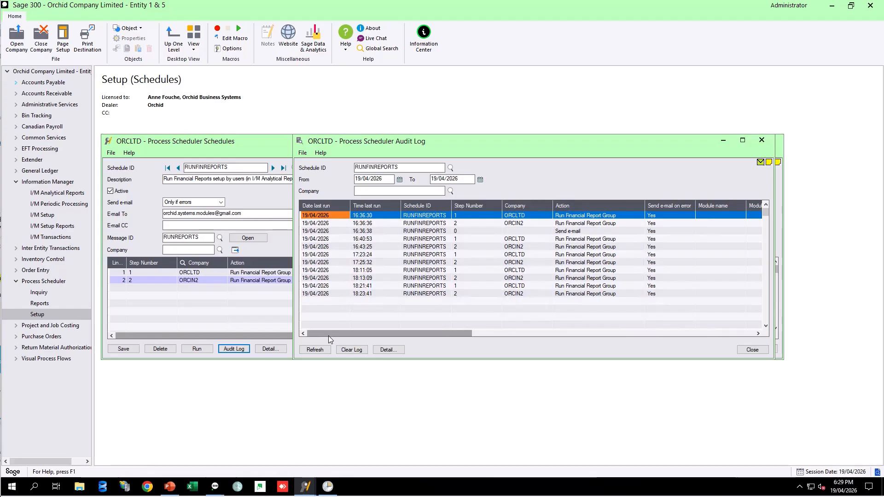
{"action": "left_click", "coordinate": [762, 140]}
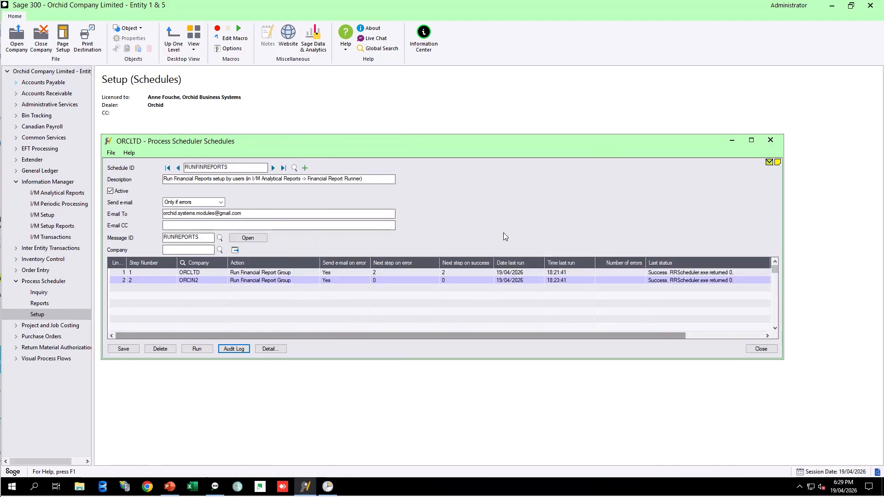
Browse to the ORCIN2 Saved Reports FR Monthly folder under C:\Orchid\Custom Directories in File Explorer.
{"action": "left_click", "coordinate": [80, 486]}
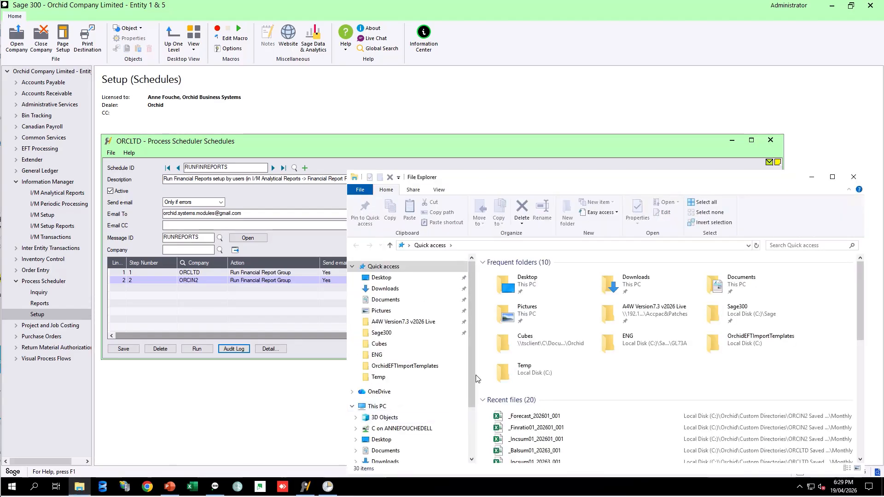
{"action": "scroll", "coordinate": [472, 380], "scroll_direction": "down", "scroll_amount": 2}
{"action": "left_click", "coordinate": [415, 432]}
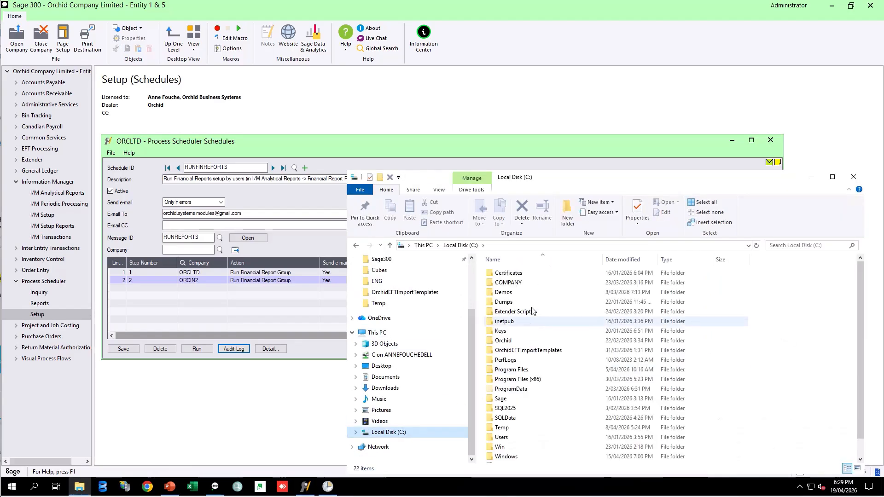
{"action": "left_click", "coordinate": [504, 341]}
{"action": "double_click", "coordinate": [503, 342]}
{"action": "double_click", "coordinate": [511, 275]}
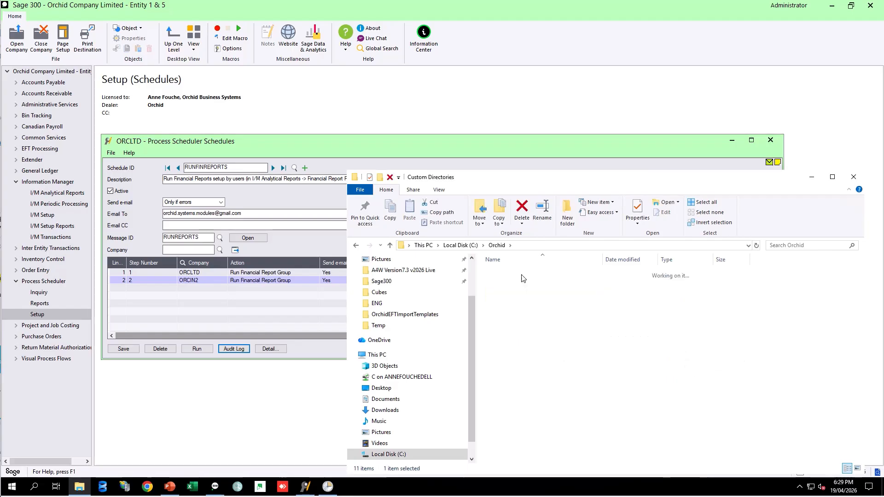
{"action": "double_click", "coordinate": [513, 304]}
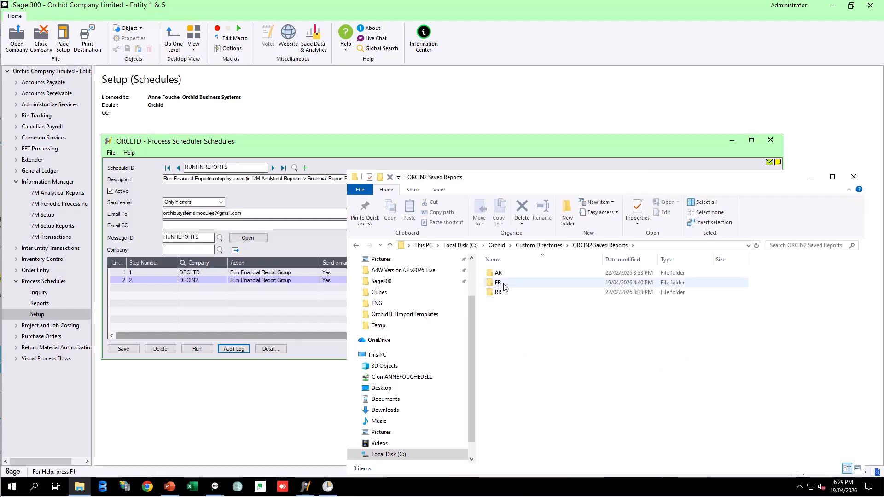
{"action": "double_click", "coordinate": [505, 283]}
{"action": "double_click", "coordinate": [505, 273]}
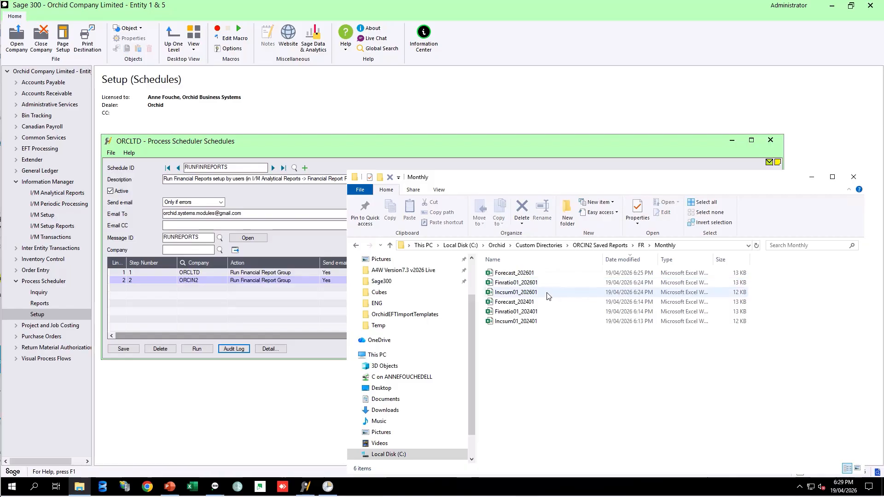
Go back to Custom Directories and open the ORCLTD Saved Reports FR folder.
{"action": "left_click", "coordinate": [539, 245]}
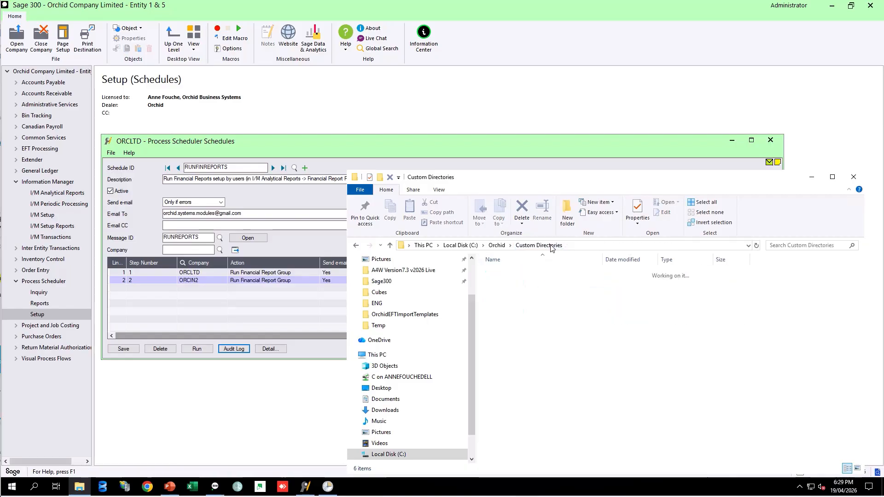
{"action": "left_click", "coordinate": [528, 312]}
{"action": "double_click", "coordinate": [529, 312]}
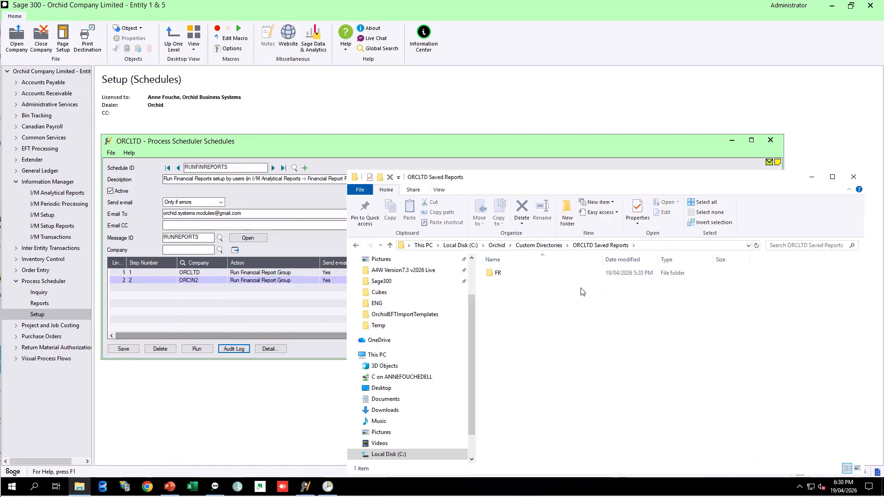
{"action": "double_click", "coordinate": [546, 274]}
{"action": "double_click", "coordinate": [512, 379]}
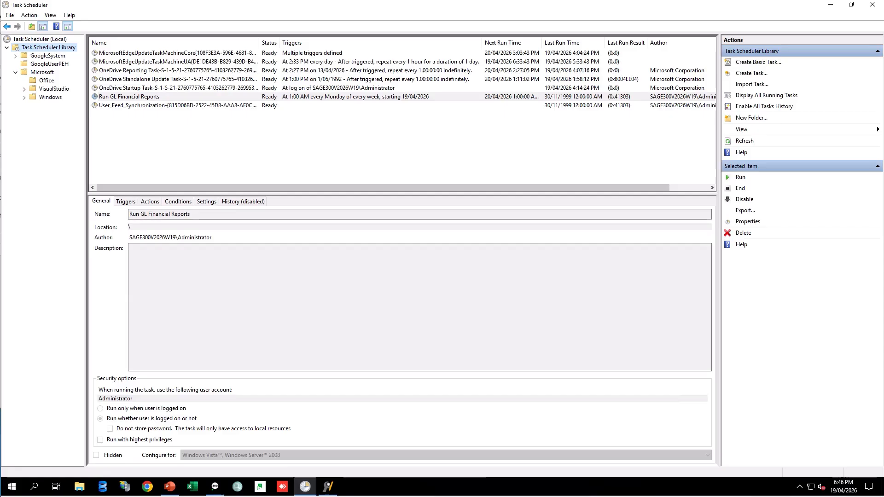
Open the properties of the Run GL Financial Reports task and examine its weekly trigger.
{"action": "left_click", "coordinate": [146, 97]}
{"action": "double_click", "coordinate": [147, 98]}
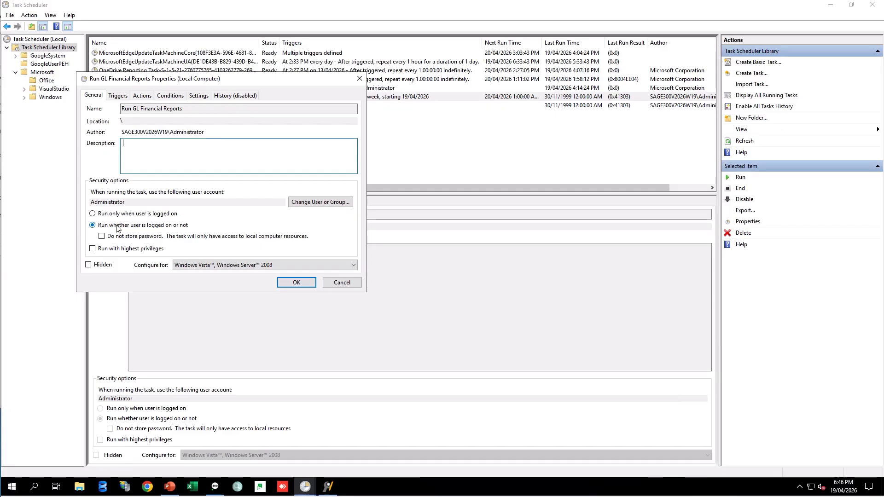
{"action": "key", "text": "ctrl+Tab"}
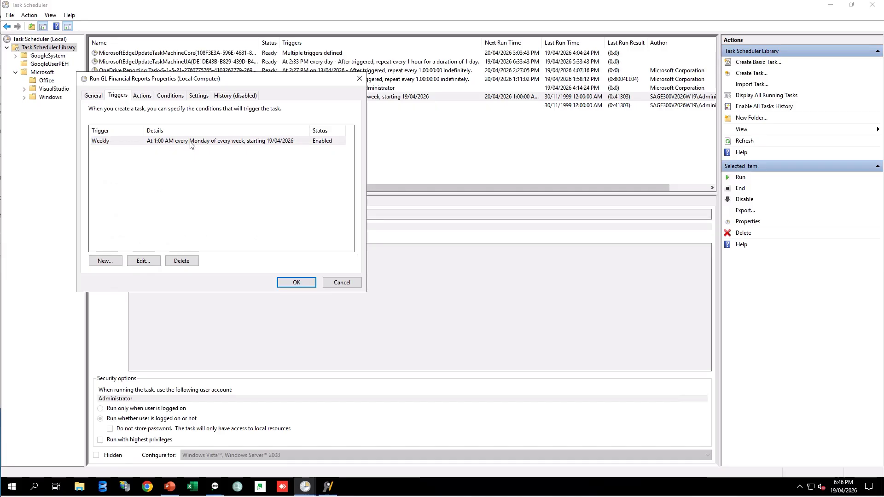
{"action": "left_click", "coordinate": [191, 143]}
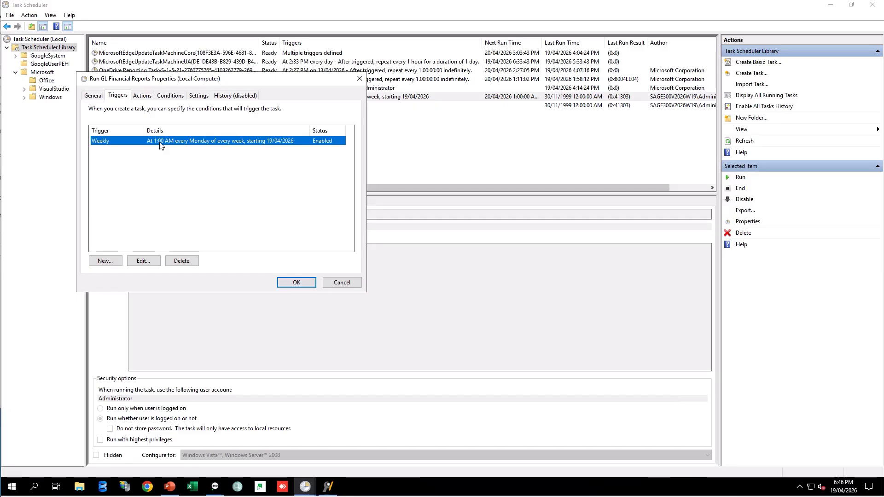
Open the task's Start a program action to inspect the RUNFINREPORTS argument, then close the dialogs and minimize Task Scheduler.
{"action": "left_click", "coordinate": [143, 100]}
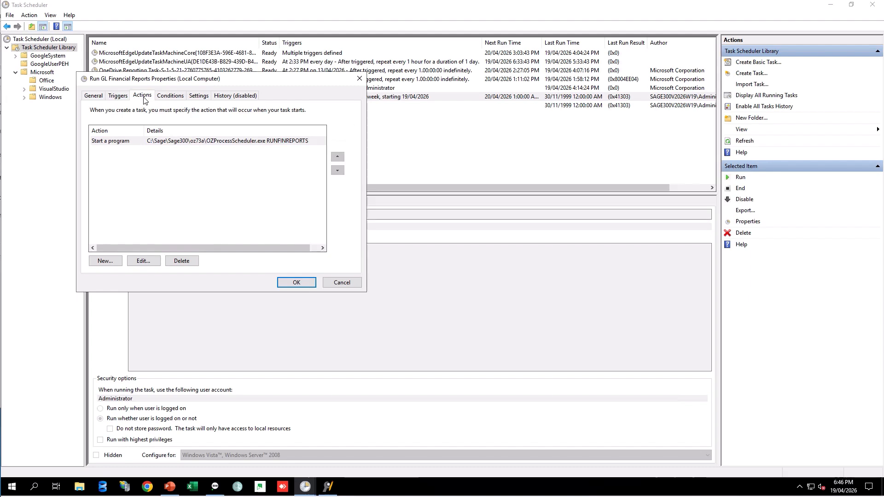
{"action": "double_click", "coordinate": [168, 143]}
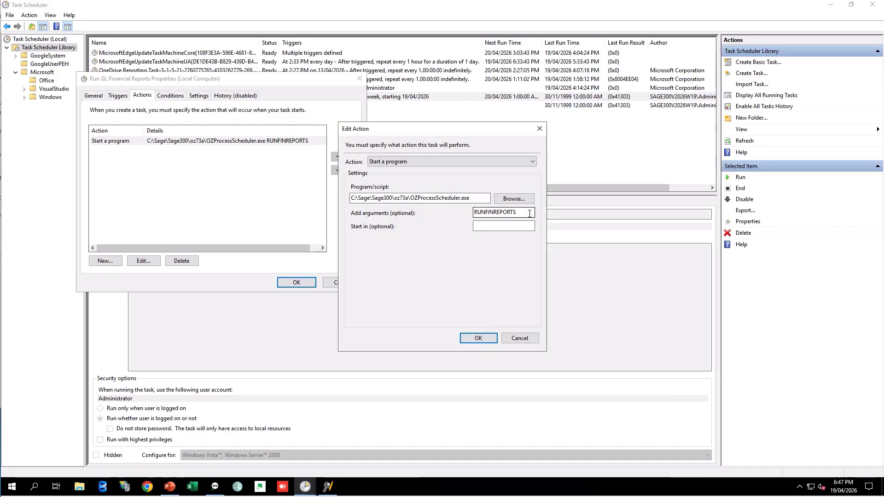
{"action": "left_click_drag", "start_coordinate": [517, 212], "coordinate": [475, 211]}
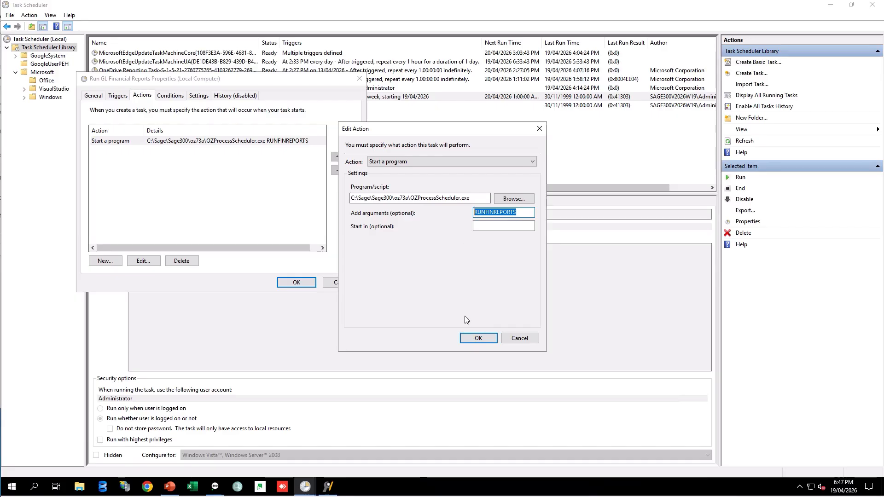
{"action": "left_click", "coordinate": [474, 338]}
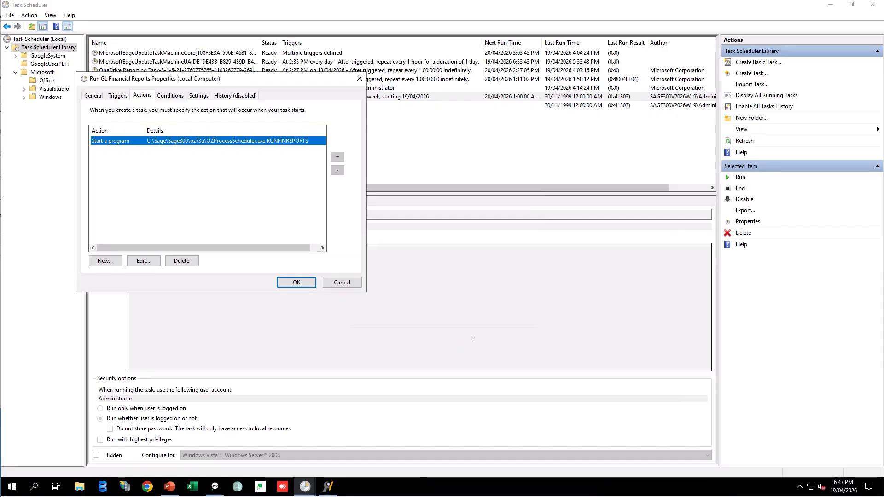
{"action": "left_click", "coordinate": [359, 79]}
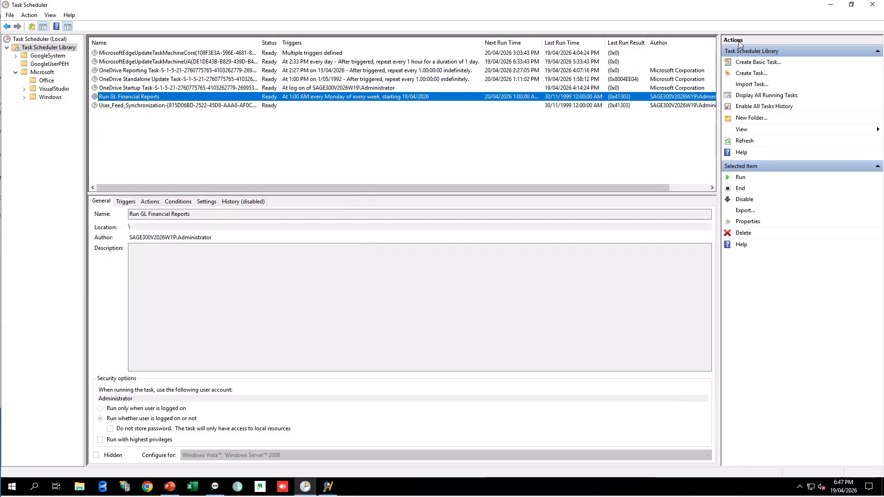
{"action": "left_click", "coordinate": [831, 7]}
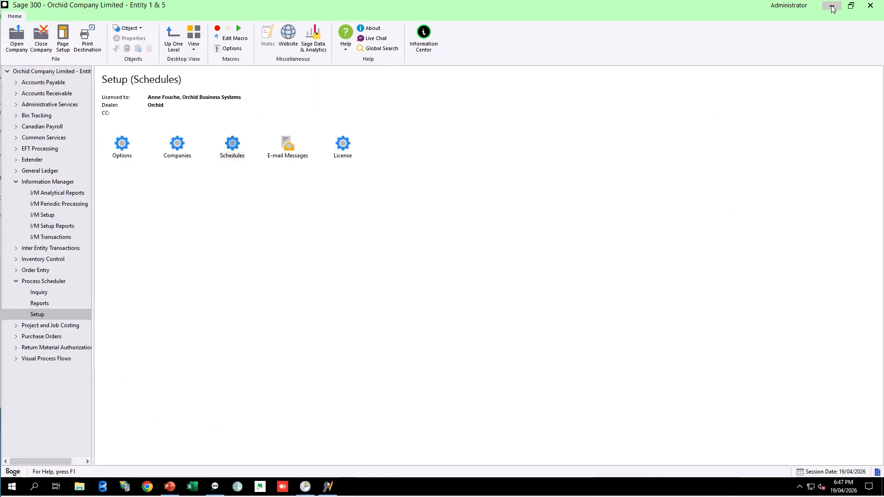
Open Process Scheduler Schedules to view the RUNFINREPORTS schedule, then close it.
{"action": "double_click", "coordinate": [233, 145]}
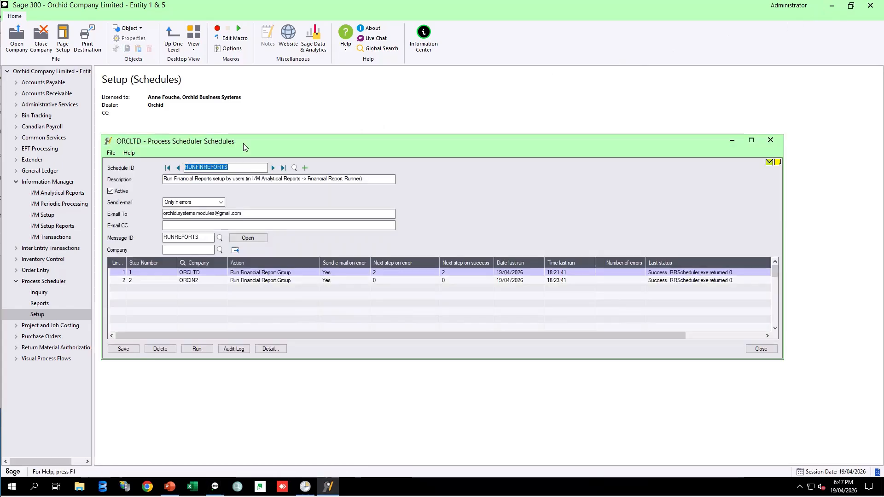
{"action": "left_click", "coordinate": [235, 169]}
{"action": "double_click", "coordinate": [234, 169]}
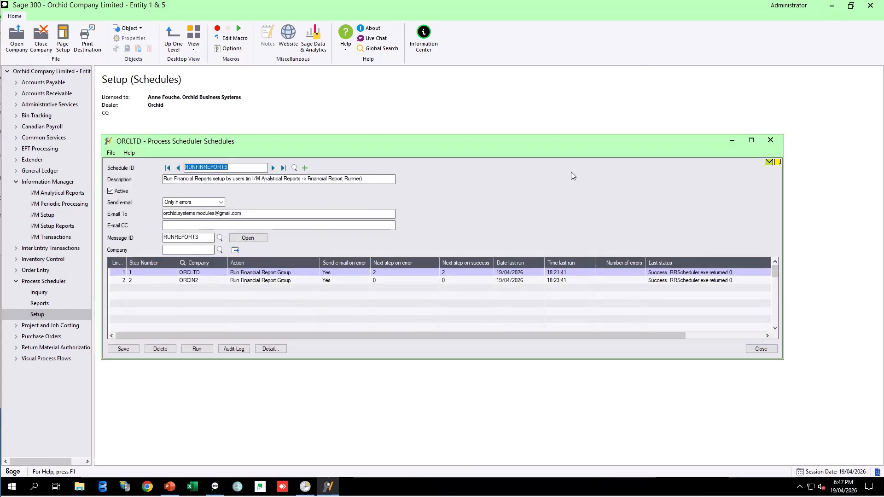
{"action": "left_click", "coordinate": [771, 141]}
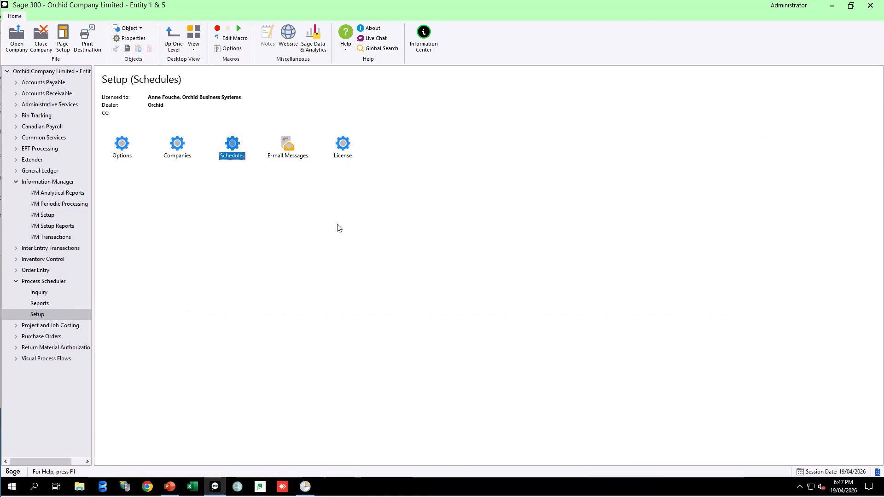
Open I/M Setup Options and review the Report Runner save-reports folder and E-mail settings, then close it.
{"action": "left_click", "coordinate": [48, 215]}
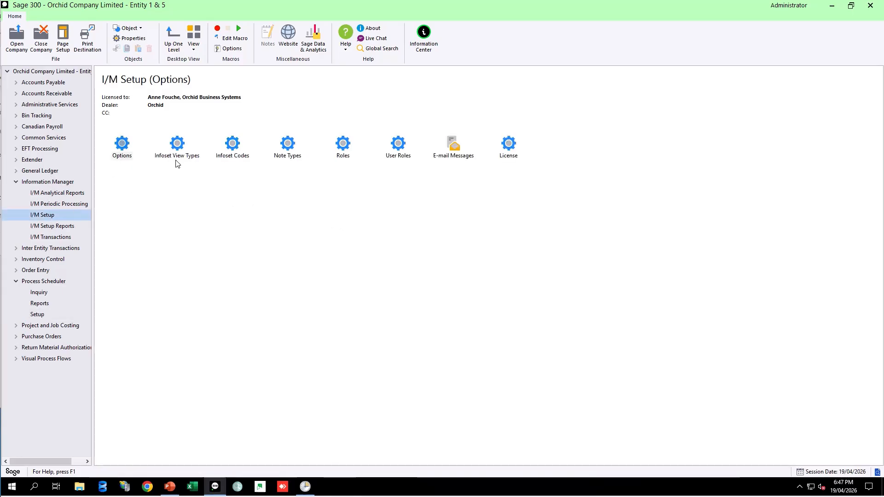
{"action": "double_click", "coordinate": [122, 145]}
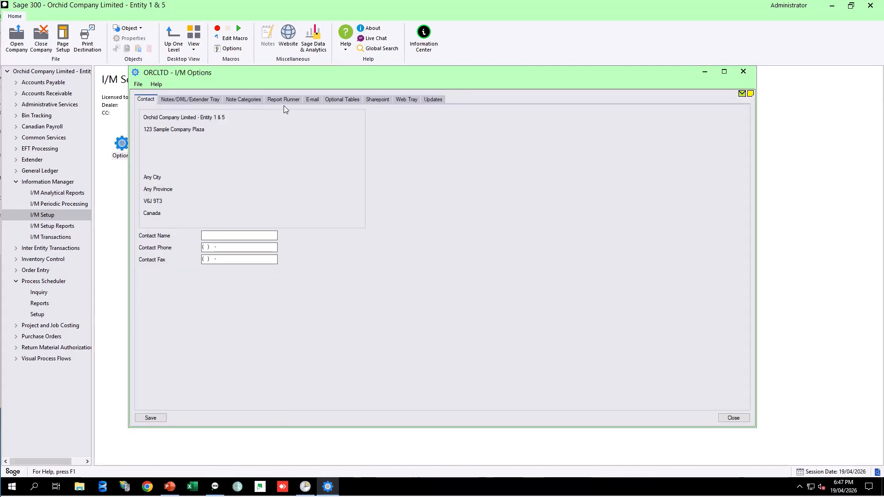
{"action": "left_click", "coordinate": [287, 98]}
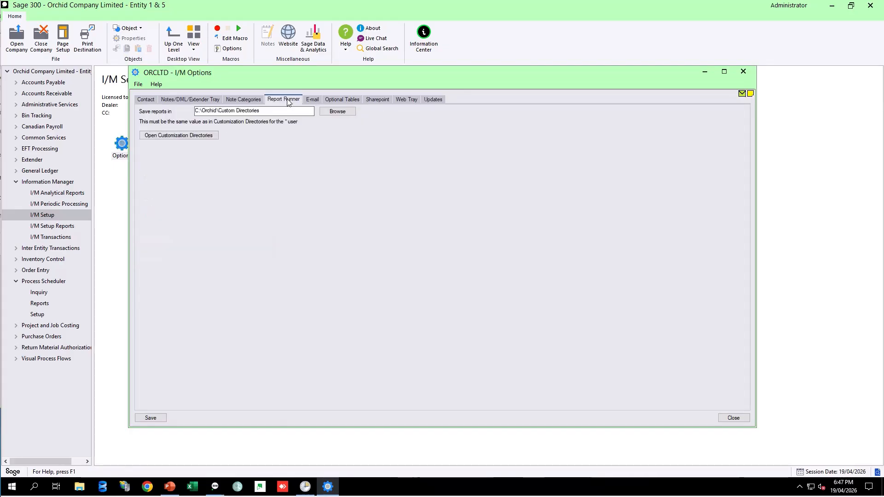
{"action": "left_click_drag", "start_coordinate": [266, 111], "coordinate": [183, 110]}
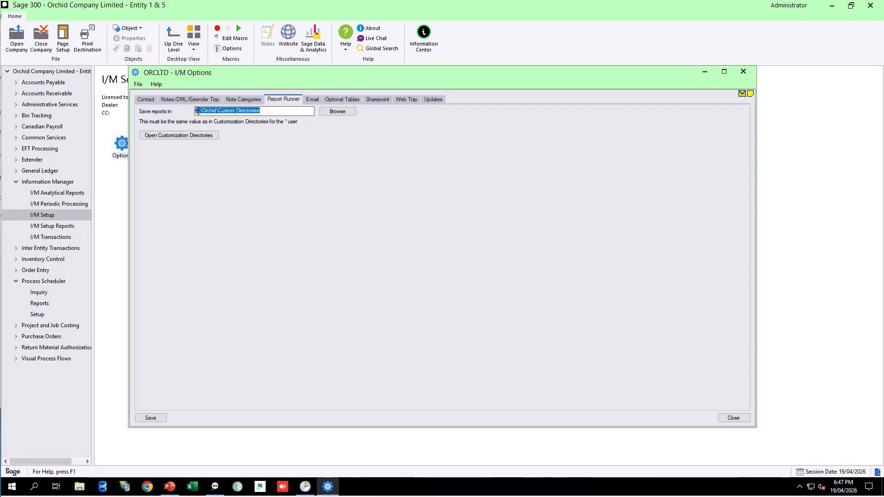
{"action": "left_click", "coordinate": [312, 100]}
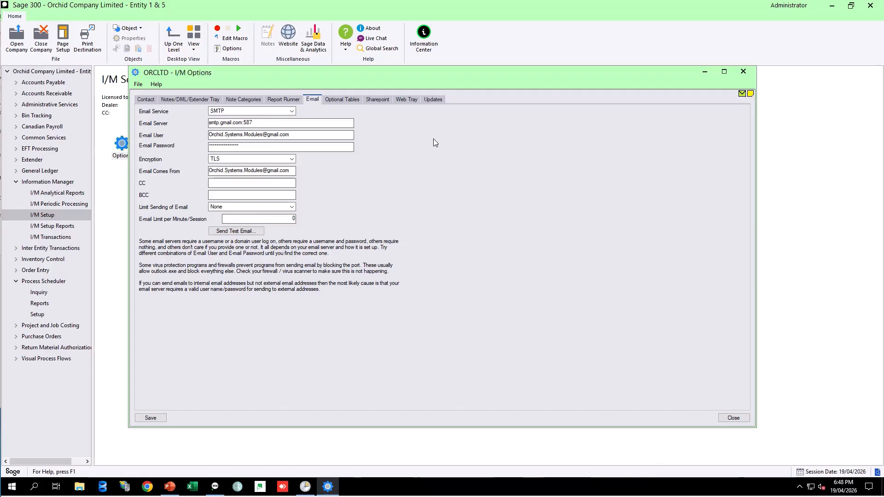
{"action": "left_click", "coordinate": [743, 71]}
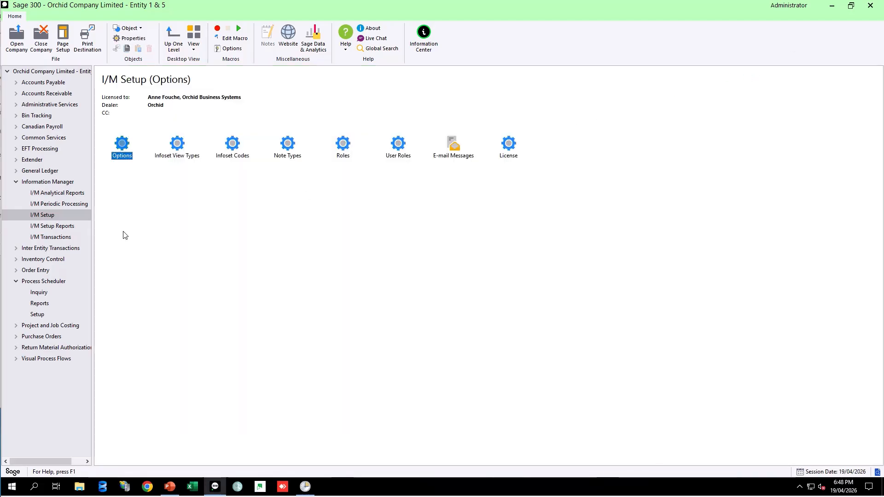
Open the Financial Report Runner, examine the Department 100 report group, then close it.
{"action": "left_click", "coordinate": [47, 193]}
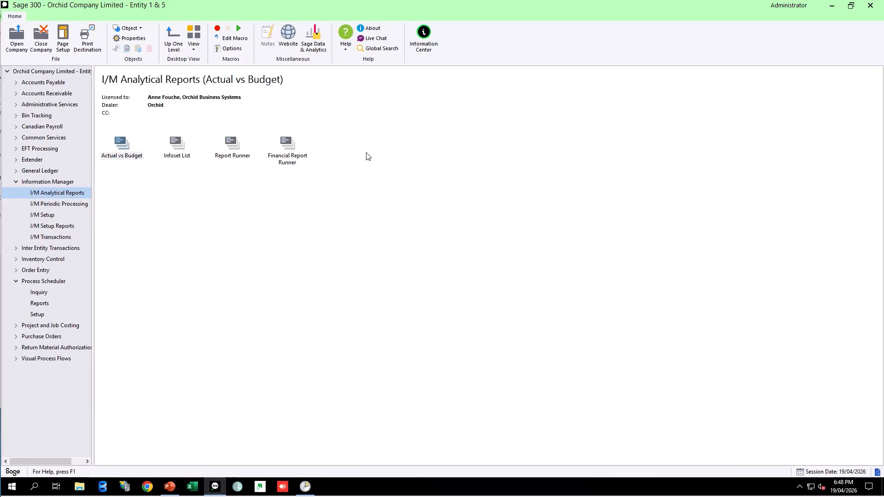
{"action": "double_click", "coordinate": [295, 148]}
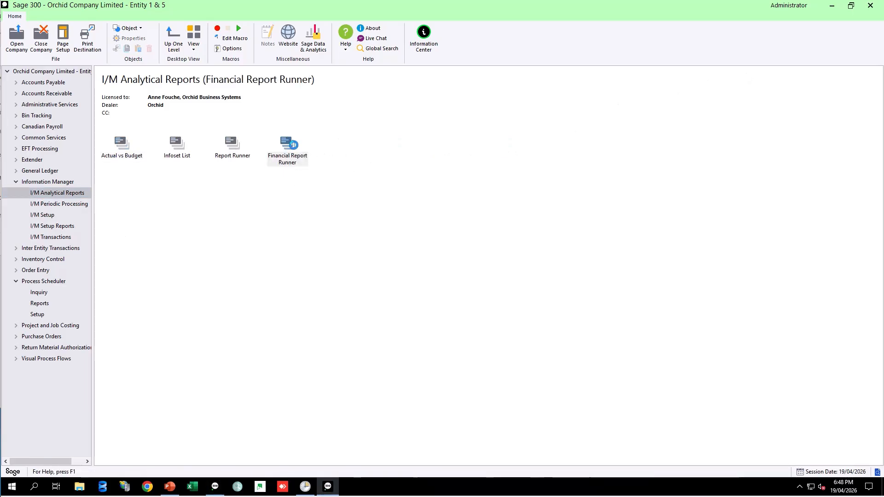
{"action": "left_click", "coordinate": [343, 149]}
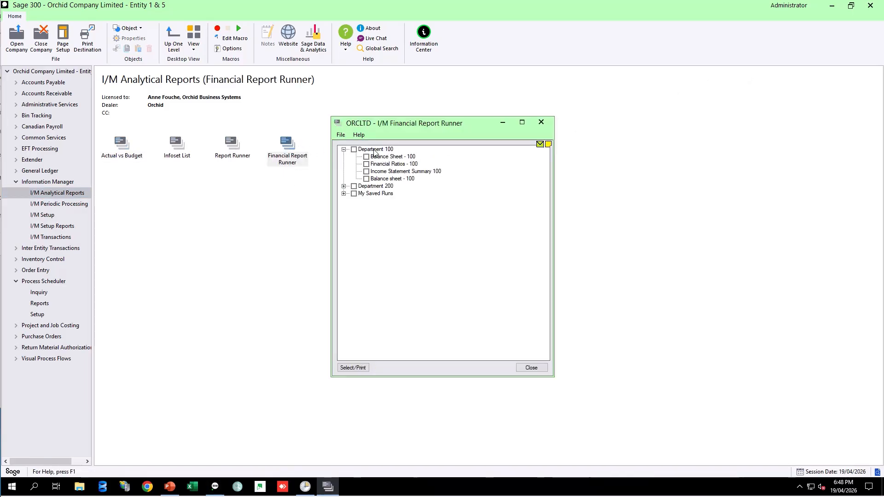
{"action": "left_click", "coordinate": [377, 158]}
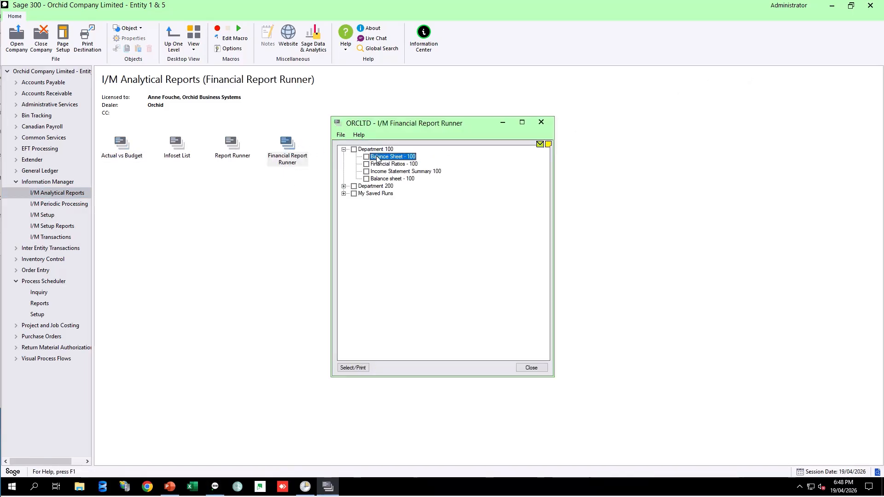
{"action": "left_click", "coordinate": [542, 123]}
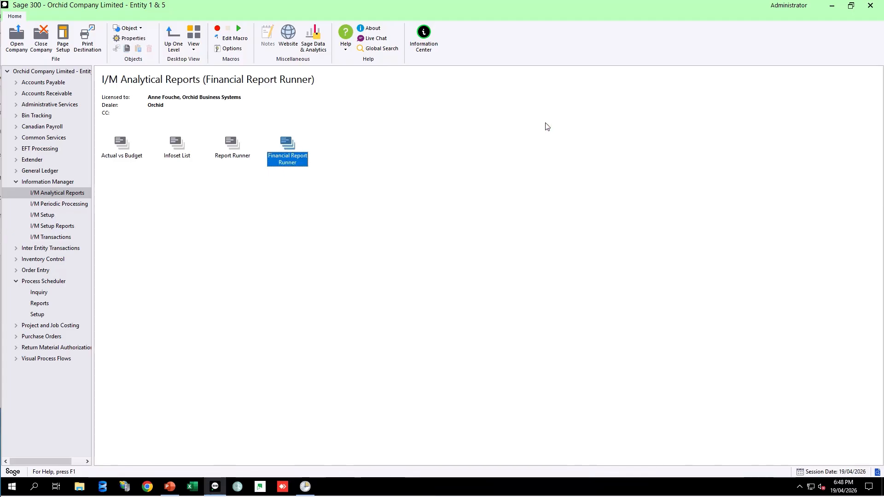
Open Process Scheduler Setup Options and review its Processing and E-mail settings, then close it.
{"action": "left_click", "coordinate": [39, 315]}
{"action": "double_click", "coordinate": [122, 145]}
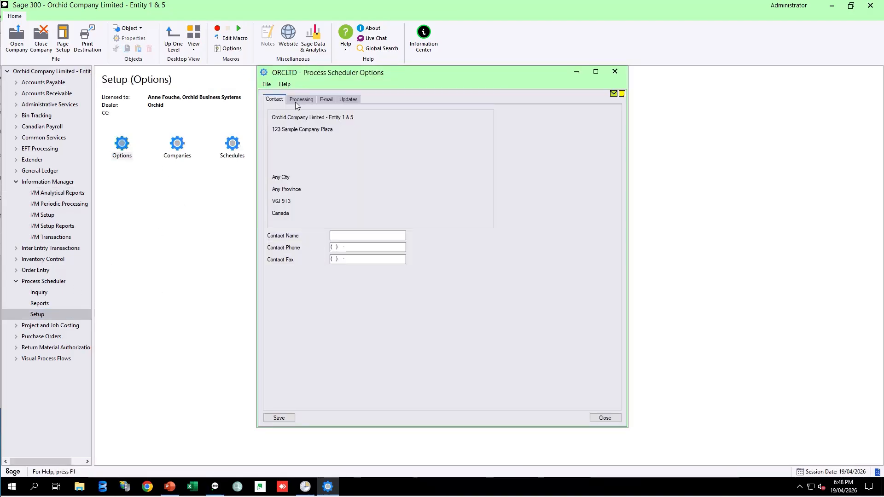
{"action": "left_click", "coordinate": [305, 102]}
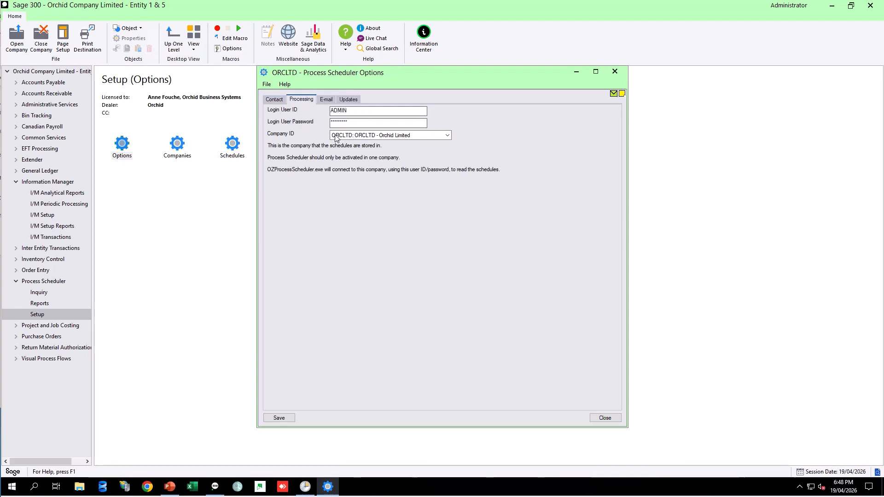
{"action": "left_click", "coordinate": [330, 102]}
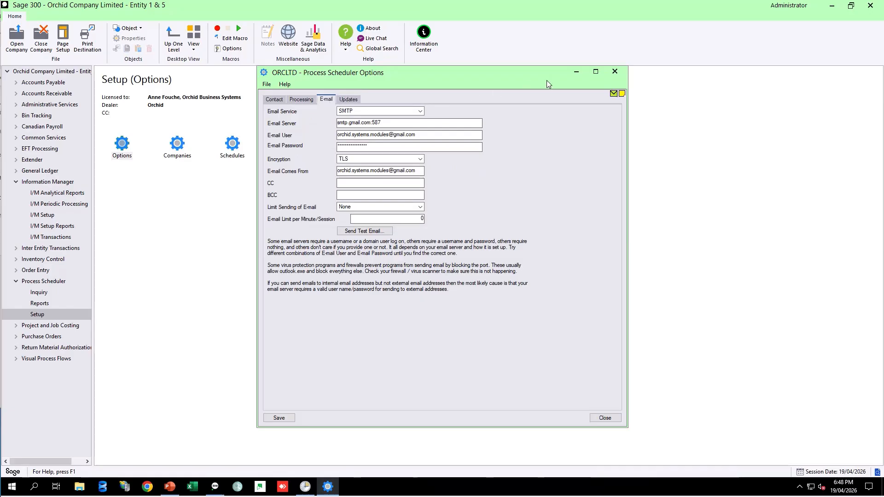
{"action": "left_click", "coordinate": [615, 73]}
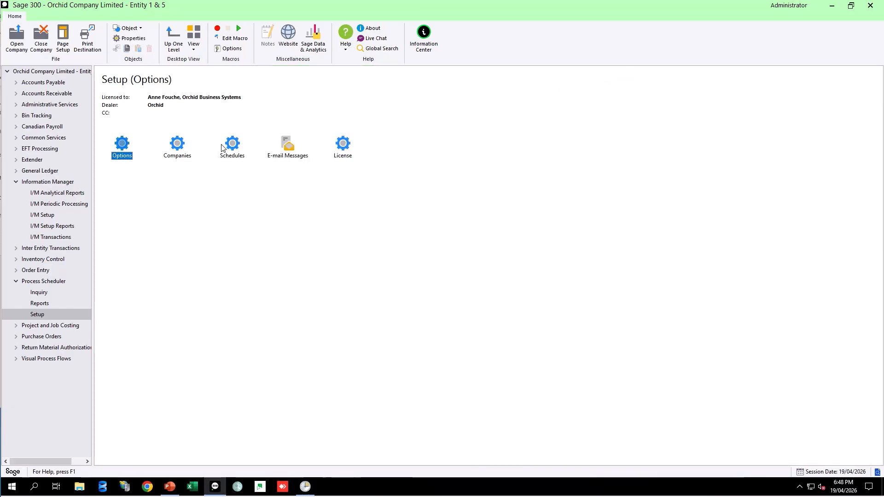
Open Process Scheduler Companies and view the ORCIN2 and ORCLTD company logins, then close it.
{"action": "double_click", "coordinate": [178, 145]}
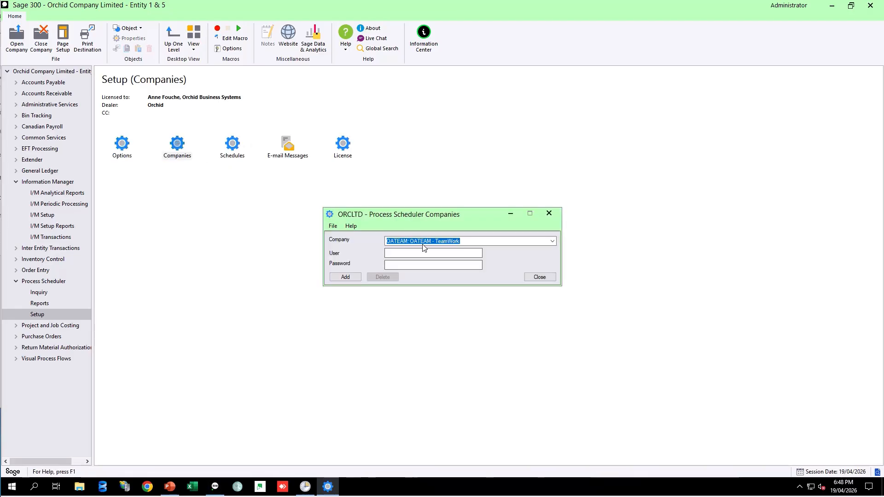
{"action": "left_click", "coordinate": [551, 241]}
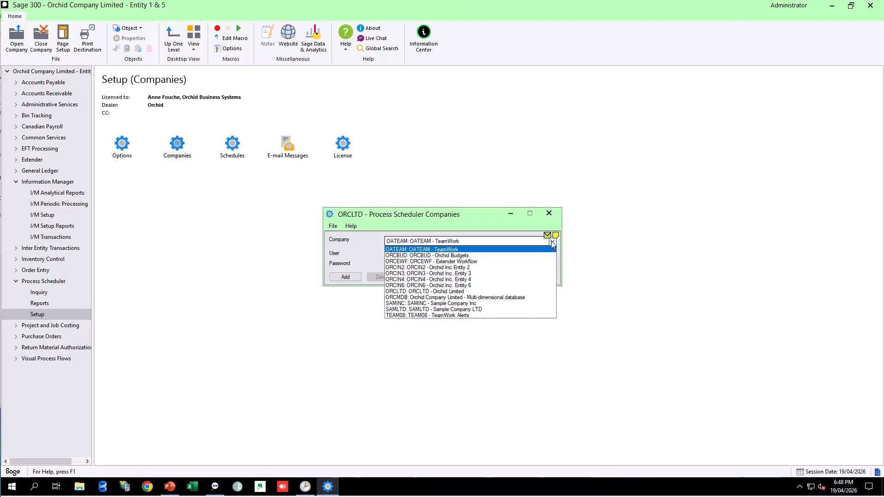
{"action": "left_click", "coordinate": [478, 267]}
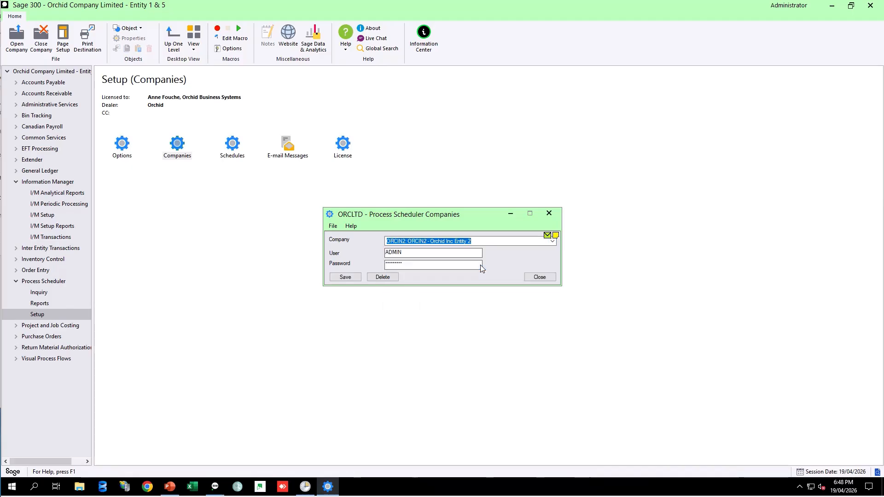
{"action": "left_click", "coordinate": [552, 241]}
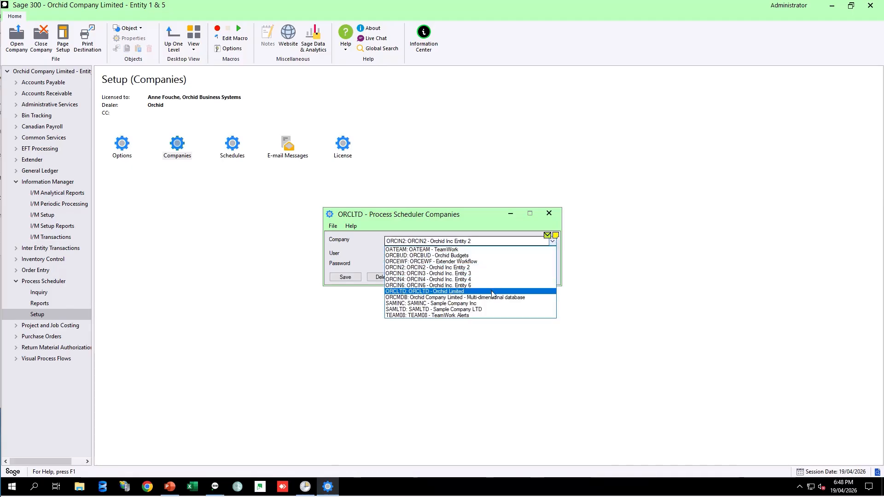
{"action": "left_click", "coordinate": [466, 292]}
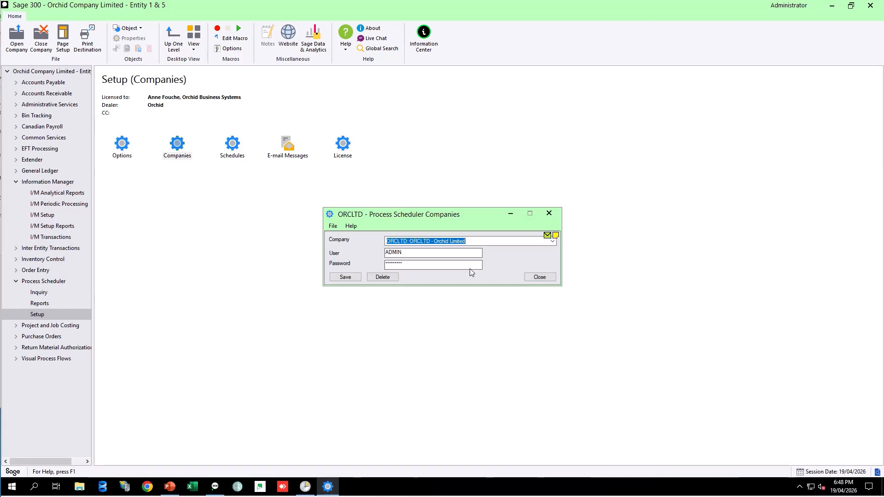
{"action": "left_click", "coordinate": [535, 276]}
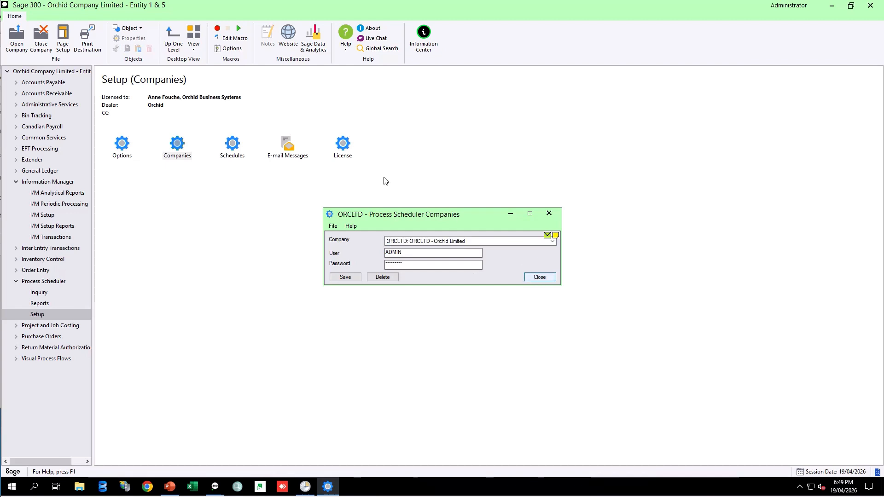
{"action": "left_click", "coordinate": [540, 277]}
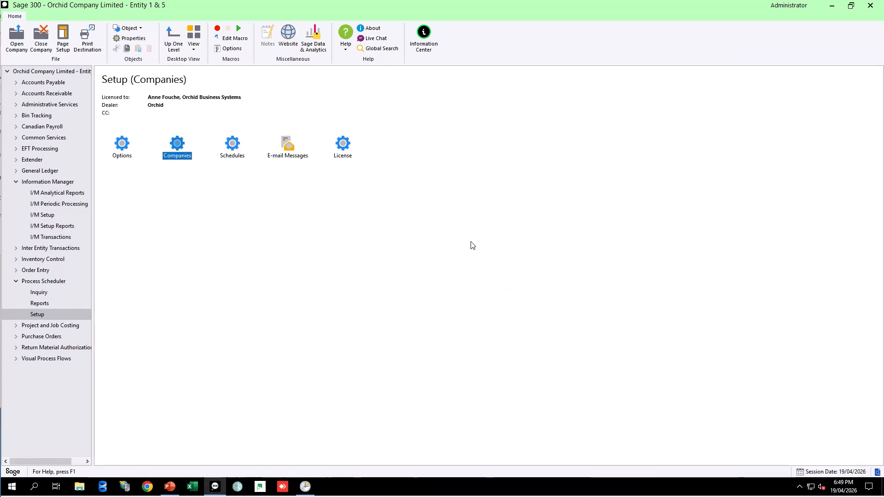
Open Schedules and load the RUNFINREPORTS schedule through the schedule finder.
{"action": "double_click", "coordinate": [233, 144]}
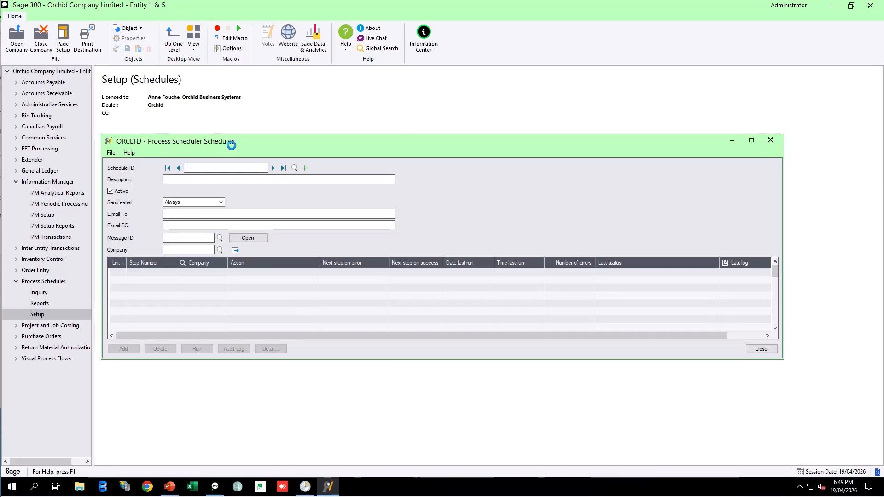
{"action": "left_click", "coordinate": [294, 168]}
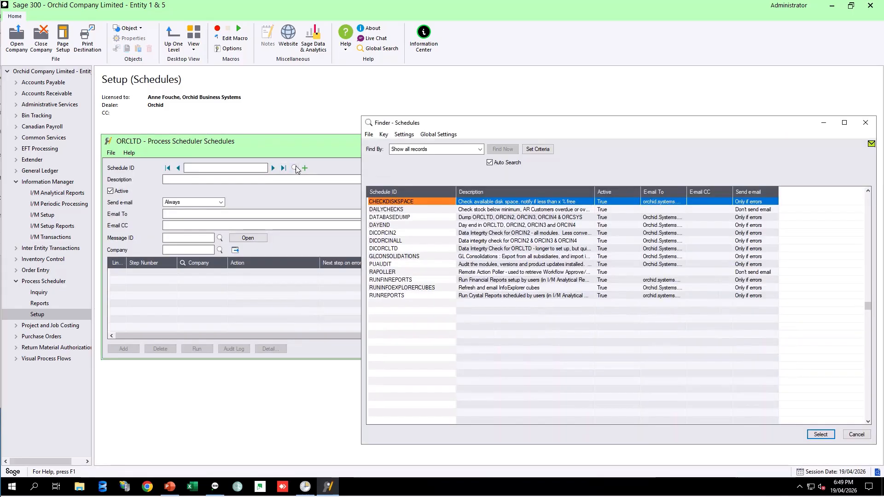
{"action": "double_click", "coordinate": [390, 279]}
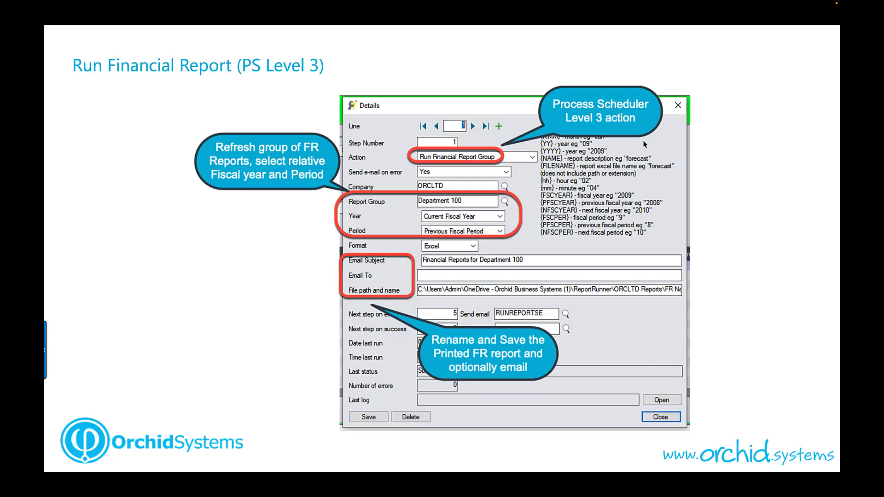
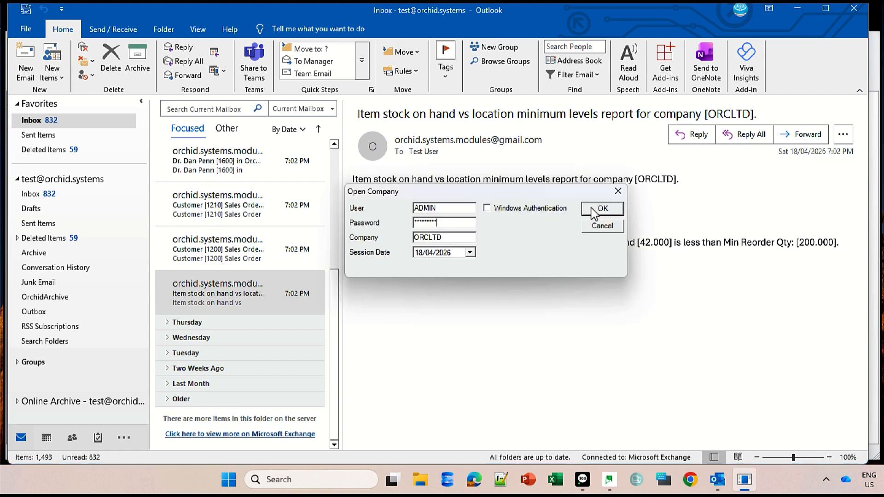
Sign in to ORCLTD to open the linked item location details from the stock alert email, then close them.
{"action": "left_click", "coordinate": [594, 213]}
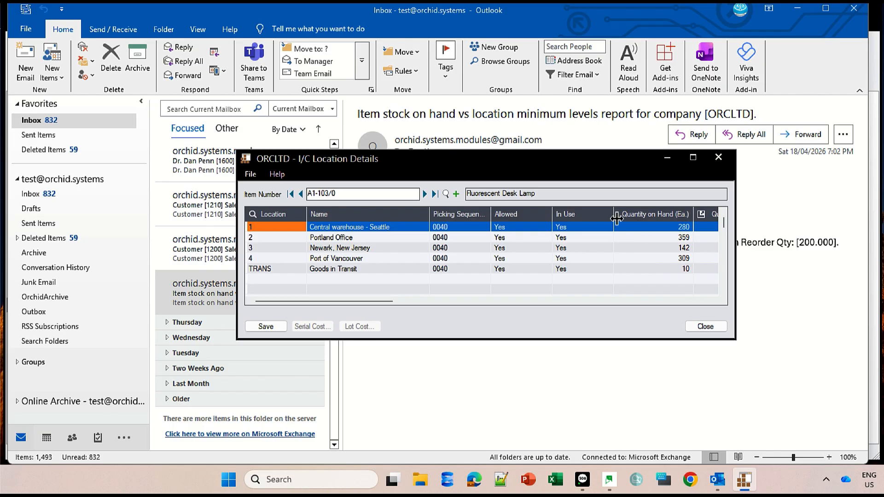
{"action": "left_click_drag", "start_coordinate": [392, 301], "coordinate": [339, 295]}
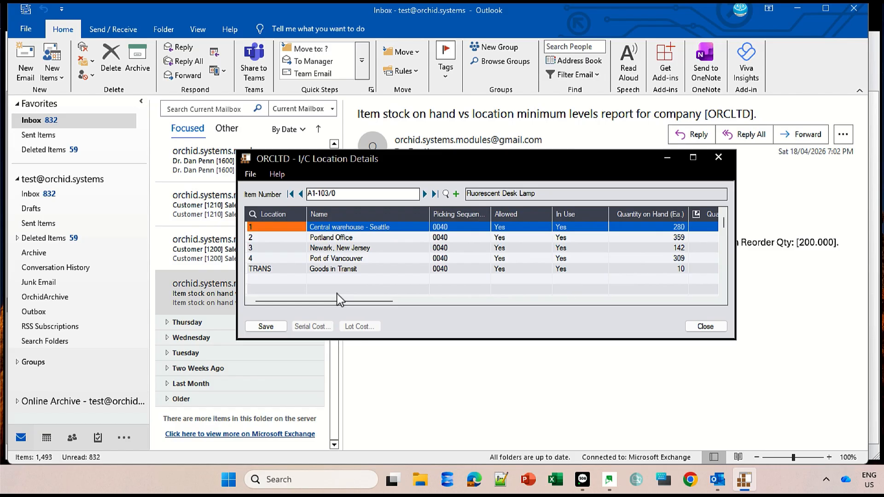
{"action": "left_click", "coordinate": [701, 327]}
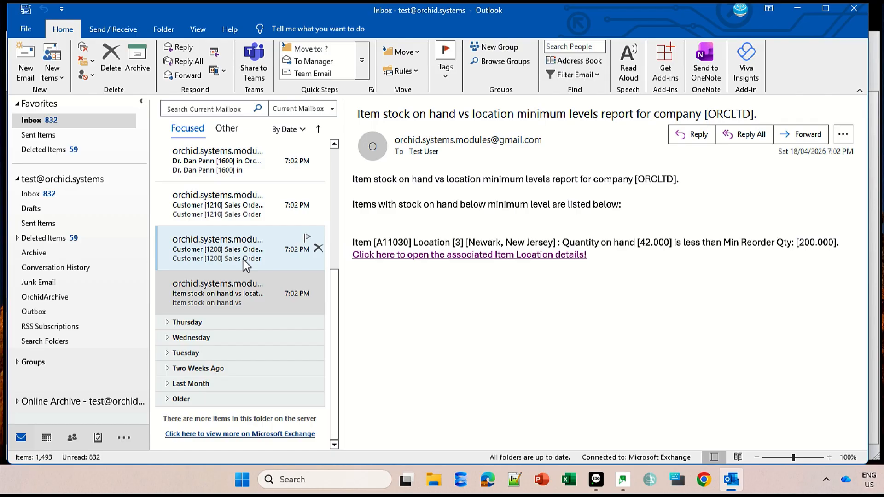
Read through the sales order, overdue balance and stock level alert emails in the inbox.
{"action": "left_click", "coordinate": [246, 265]}
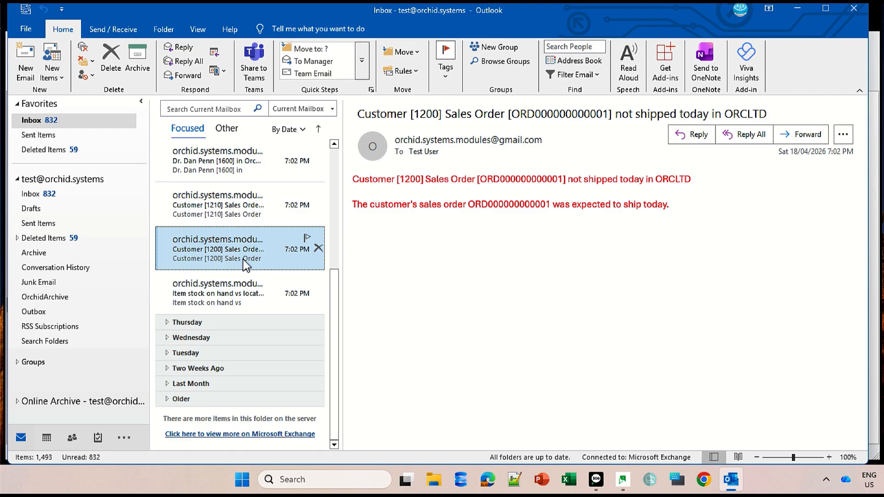
{"action": "left_click", "coordinate": [248, 212]}
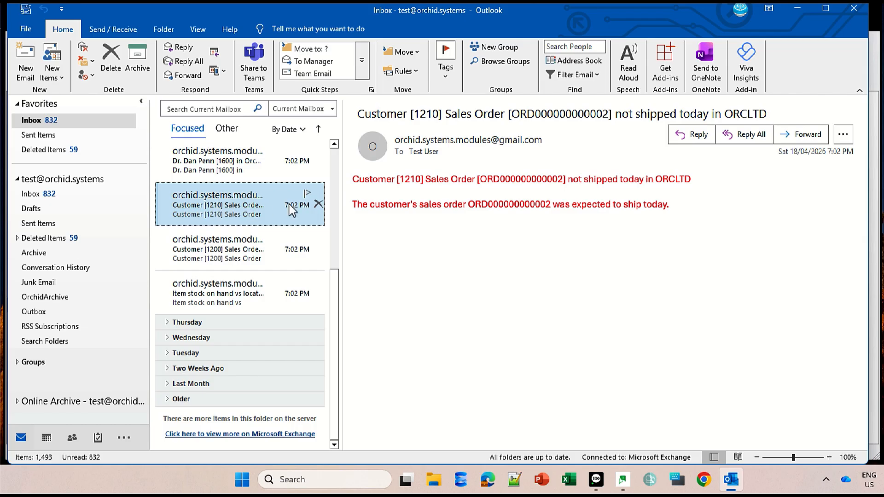
{"action": "left_click", "coordinate": [335, 147]}
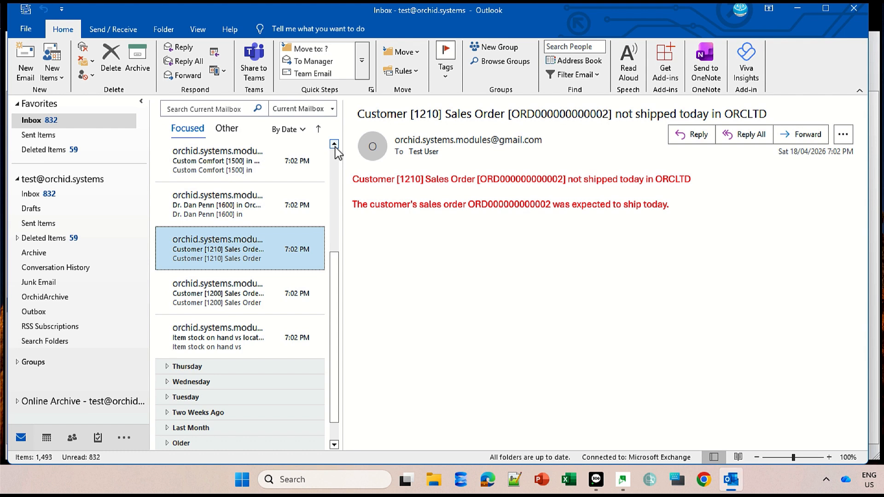
{"action": "left_click", "coordinate": [238, 212]}
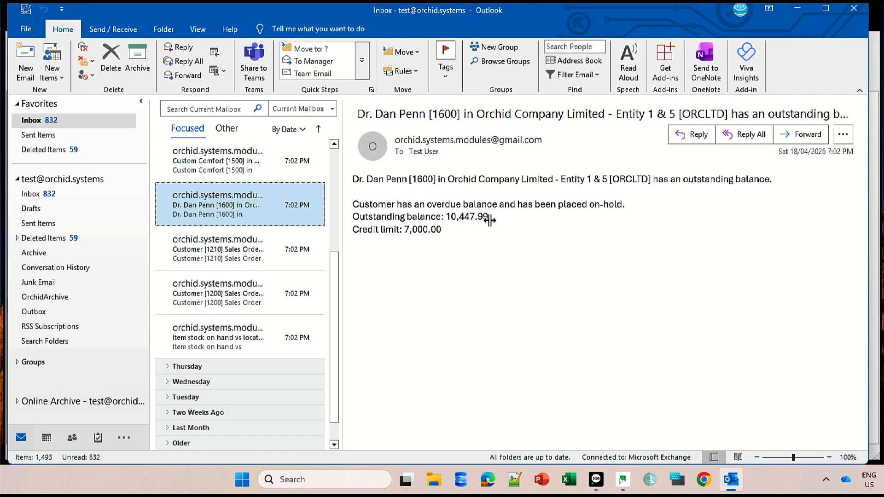
{"action": "left_click", "coordinate": [305, 159]}
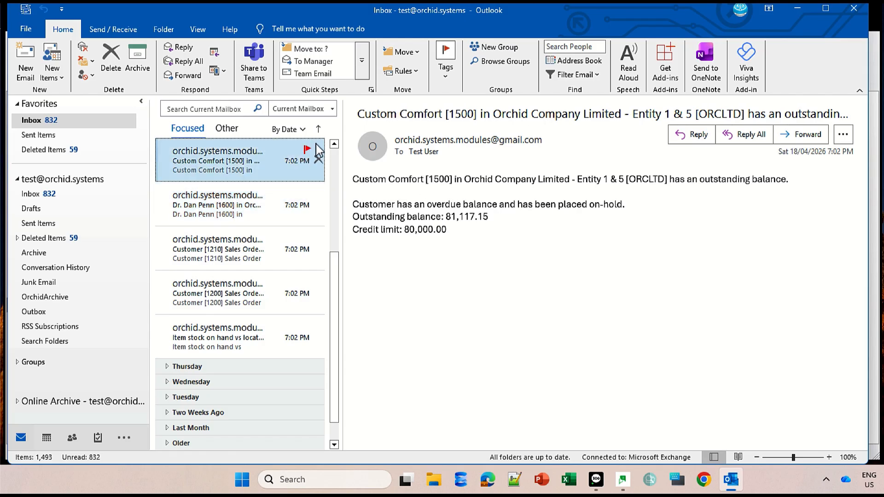
{"action": "left_click", "coordinate": [335, 145]}
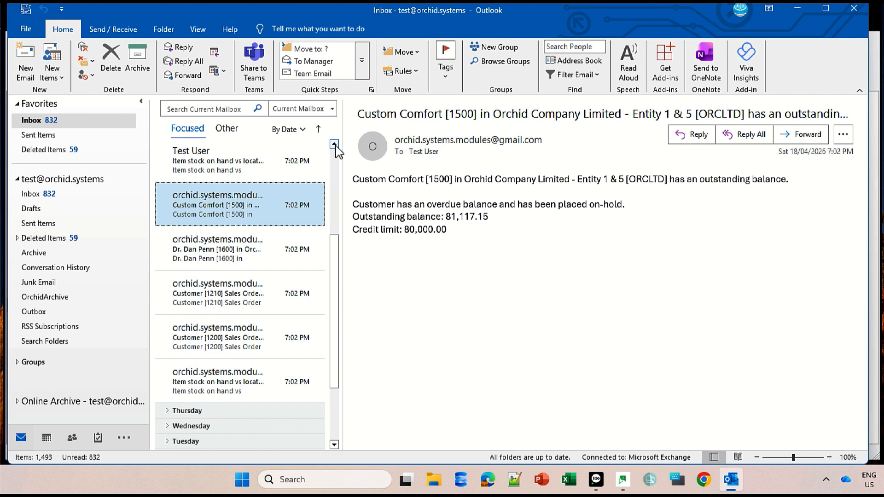
{"action": "key", "text": "Up"}
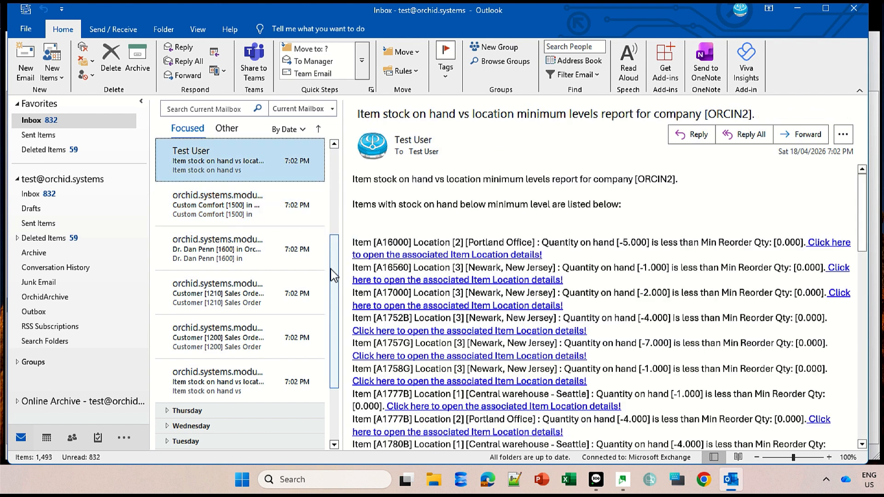
{"action": "left_click_drag", "start_coordinate": [334, 273], "coordinate": [334, 250]}
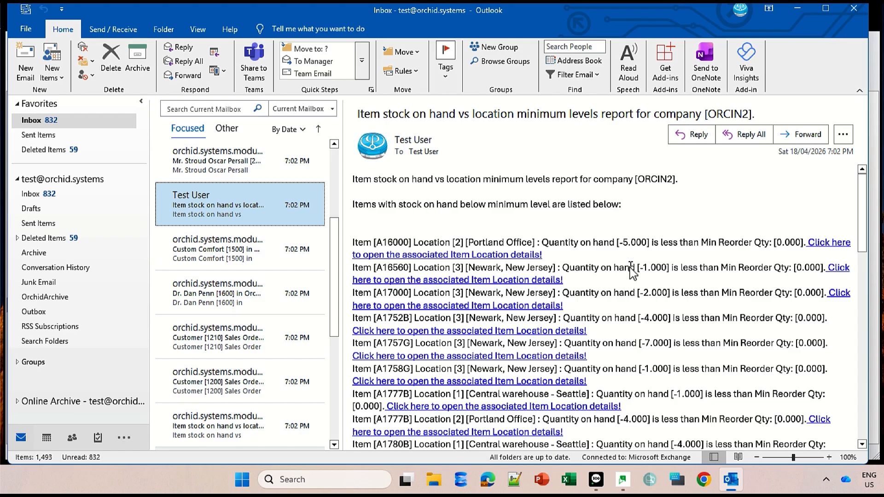
{"action": "left_click", "coordinate": [250, 165]}
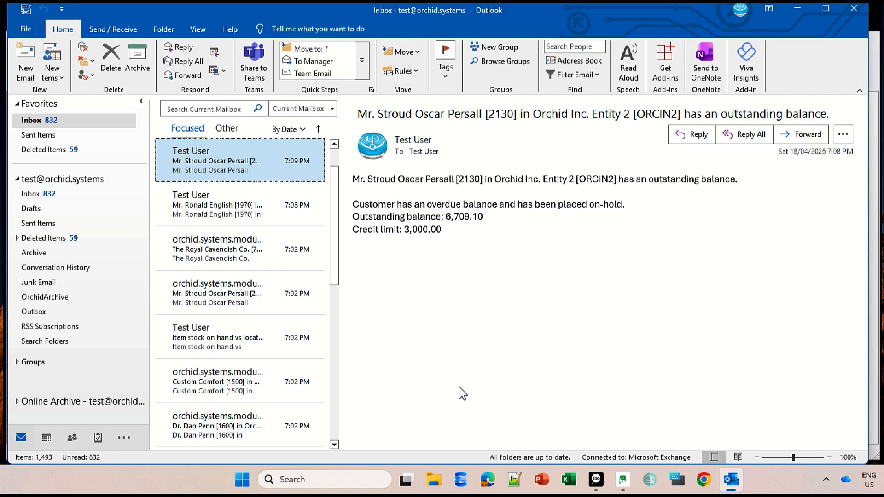
Switch back to Sage 300 and open Schedules under Process Scheduler Setup.
{"action": "mouse_move", "coordinate": [723, 486]}
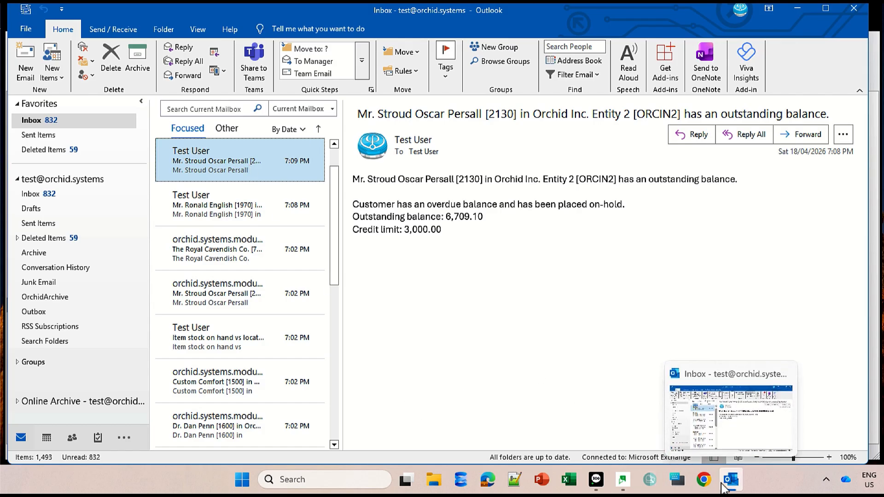
{"action": "left_click", "coordinate": [597, 484]}
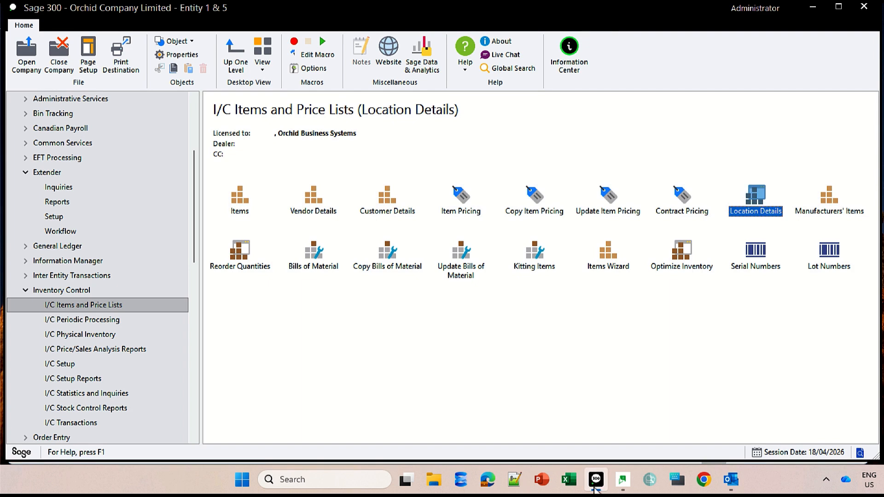
{"action": "left_click", "coordinate": [196, 254]}
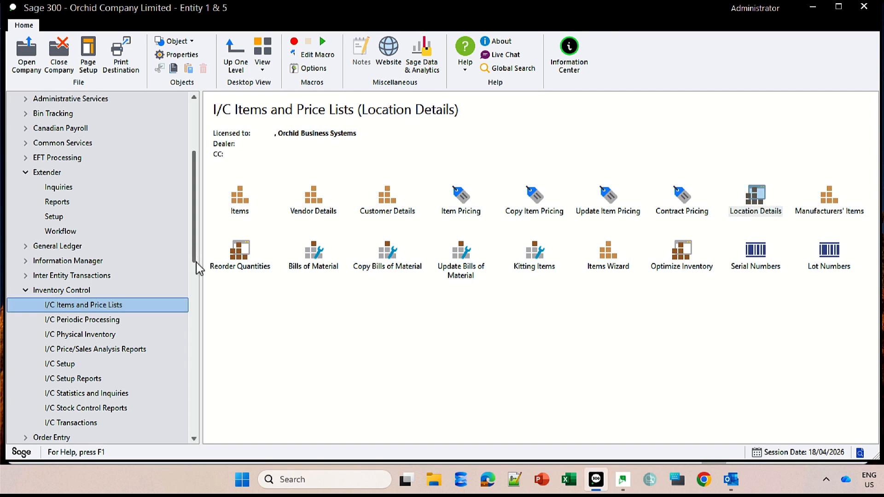
{"action": "scroll", "coordinate": [184, 276], "scroll_direction": "down", "scroll_amount": 5}
{"action": "left_click", "coordinate": [54, 276]}
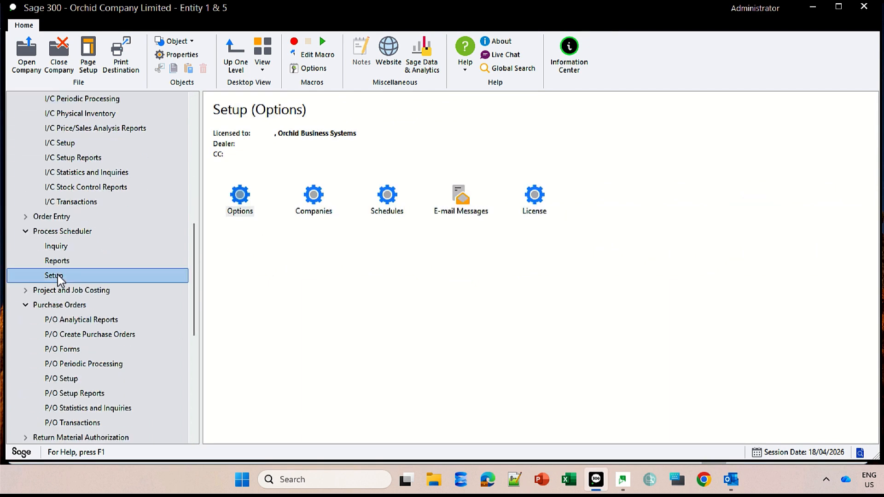
{"action": "double_click", "coordinate": [396, 202]}
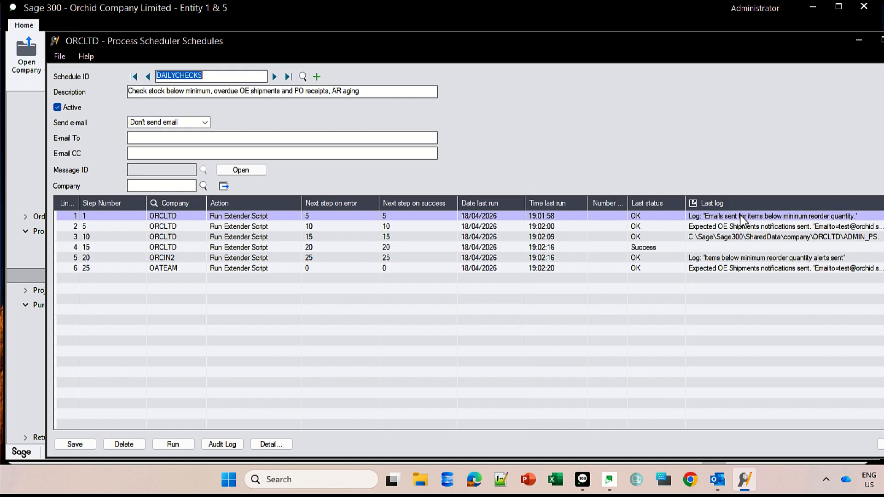
Examine each DAILYCHECKS schedule step's last status and last log, opening one log file and closing it.
{"action": "left_click", "coordinate": [769, 219]}
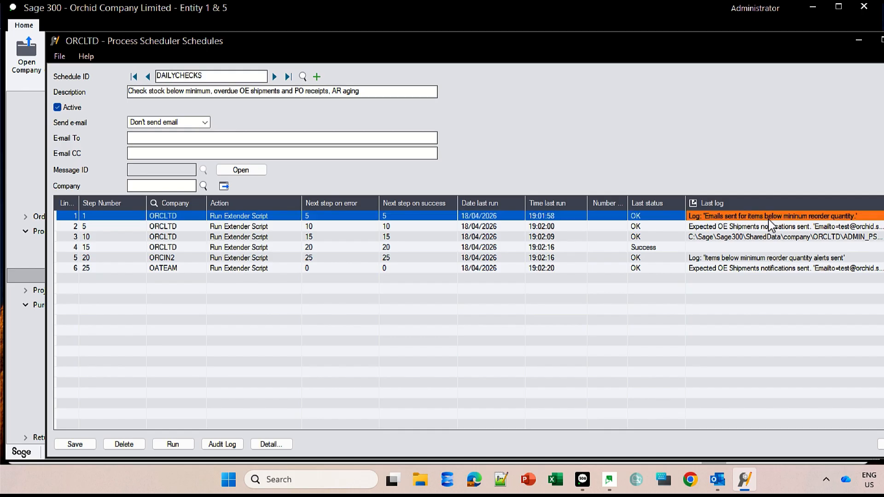
{"action": "left_click", "coordinate": [804, 230]}
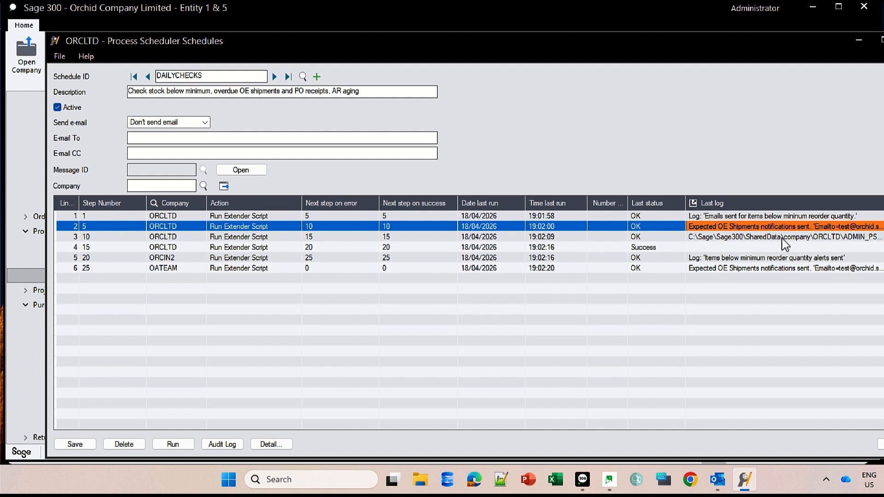
{"action": "left_click", "coordinate": [782, 238]}
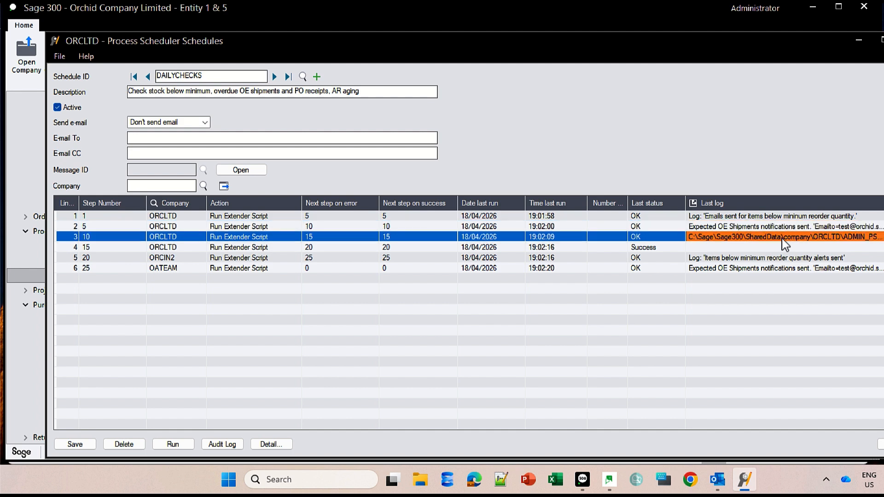
{"action": "left_click", "coordinate": [694, 203]}
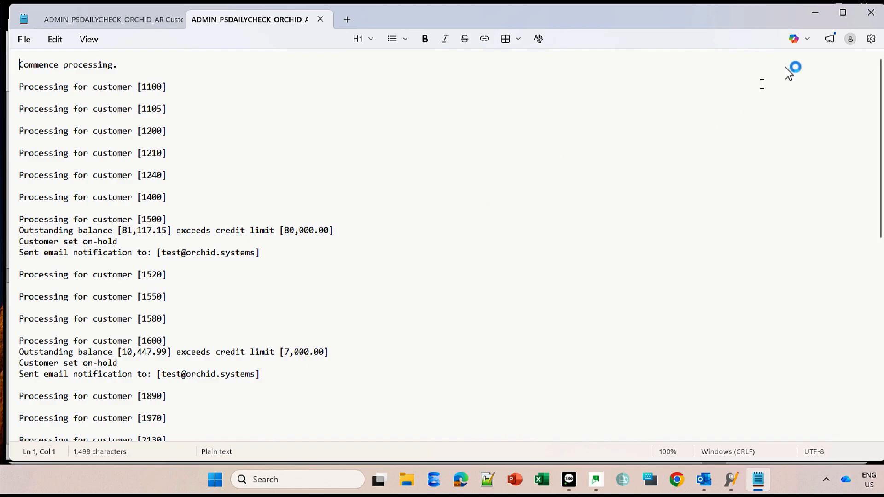
{"action": "left_click", "coordinate": [873, 18]}
{"action": "left_click", "coordinate": [548, 247]}
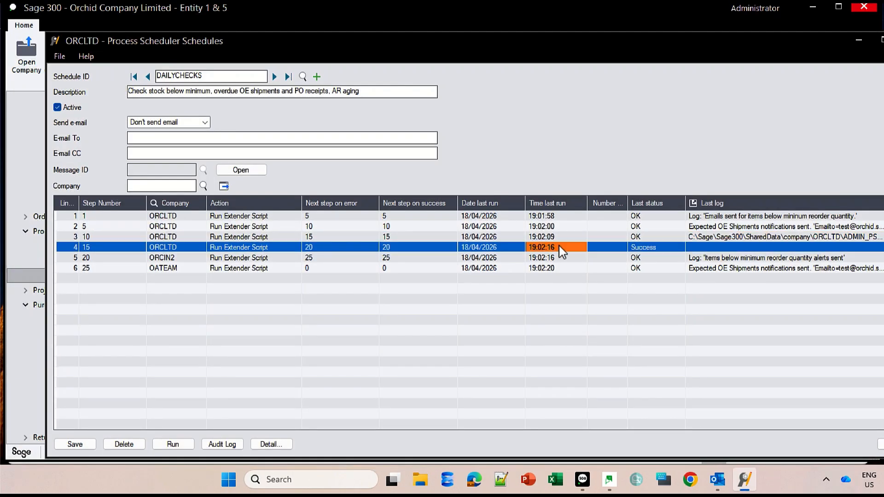
{"action": "left_click", "coordinate": [672, 259]}
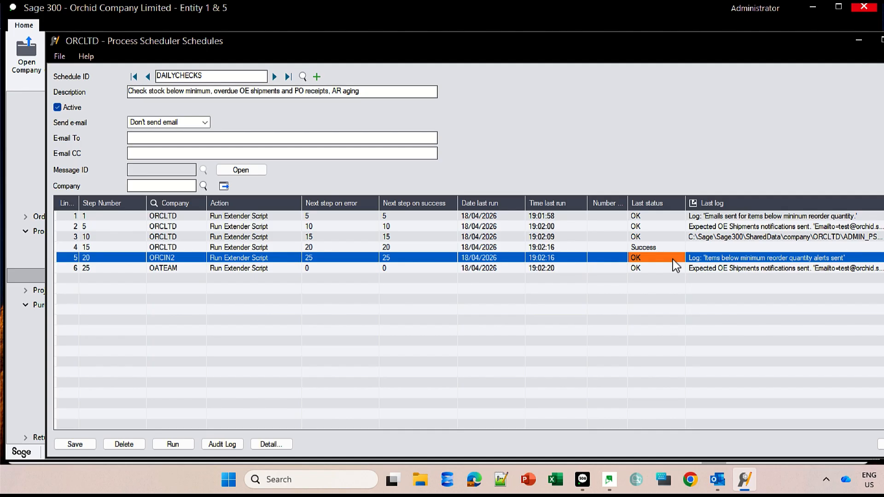
{"action": "left_click", "coordinate": [674, 272]}
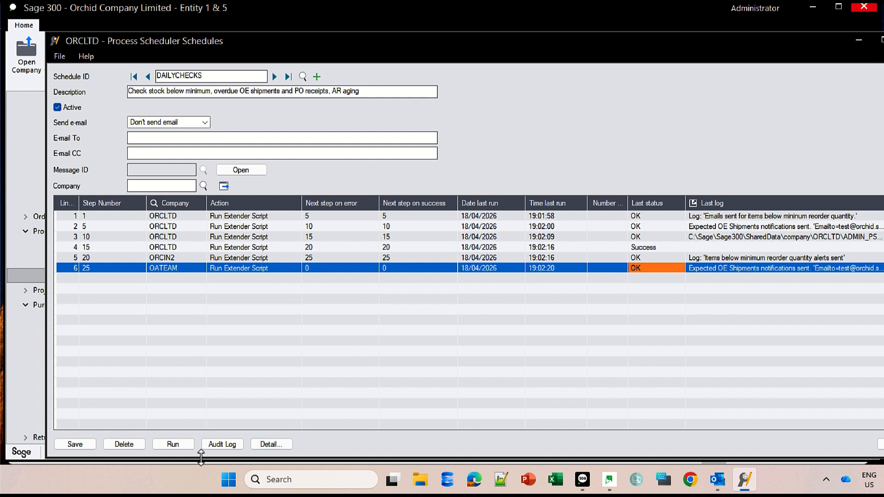
Maximize the Schedules window and move to the next schedule, DAILYCHECKSOPS.
{"action": "left_click", "coordinate": [173, 445]}
{"action": "double_click", "coordinate": [282, 43]}
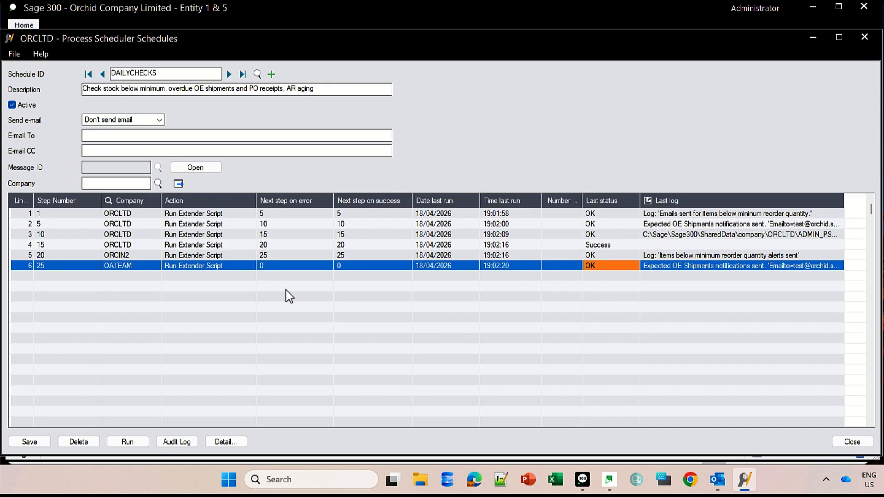
{"action": "left_click", "coordinate": [229, 73]}
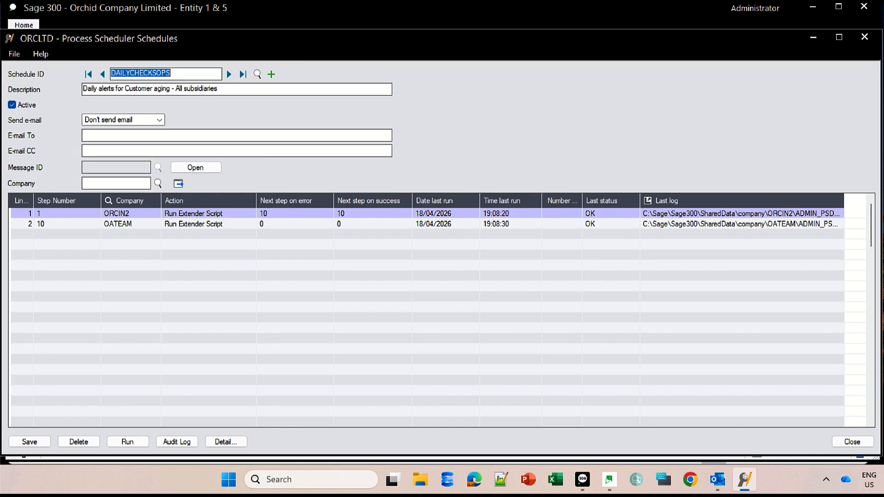
Run the DAILYCHECKSOPS schedule and close the results window.
{"action": "left_click", "coordinate": [128, 442]}
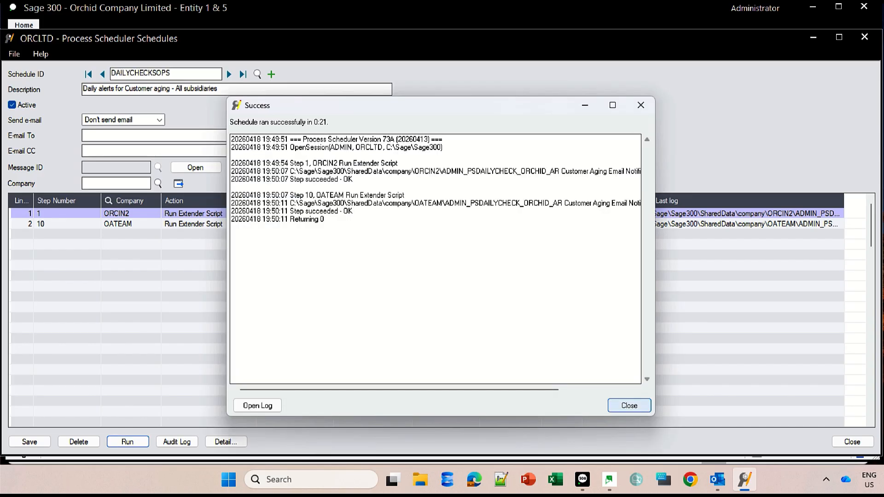
{"action": "key", "text": "Return"}
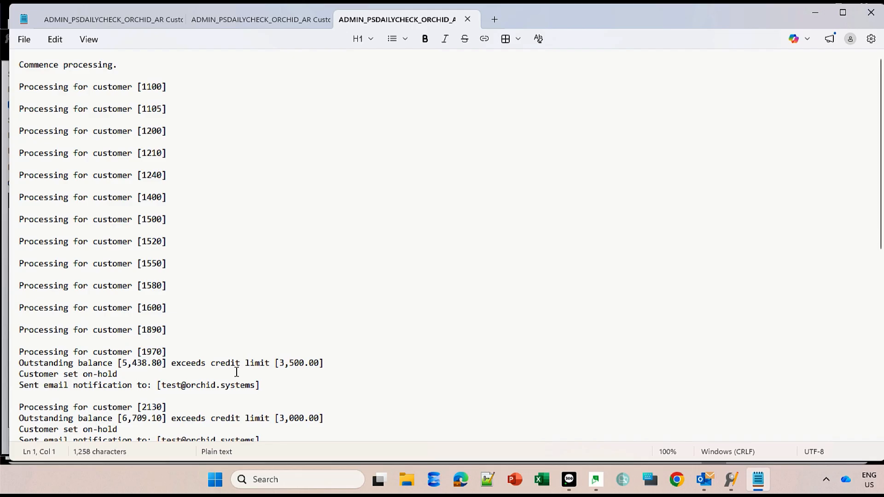
Open the ORCIN2 step's log file and scroll through the processed customers.
{"action": "left_click", "coordinate": [236, 372]}
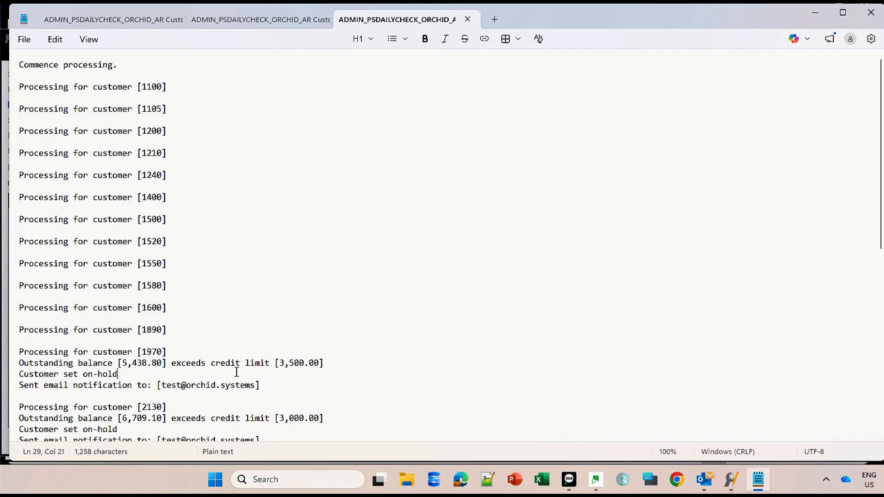
{"action": "scroll", "coordinate": [236, 373], "scroll_direction": "down", "scroll_amount": 5}
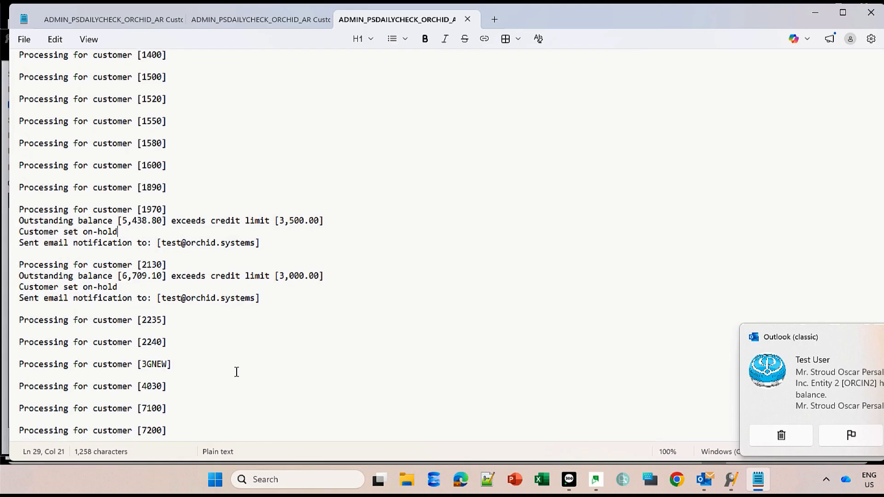
{"action": "scroll", "coordinate": [236, 372], "scroll_direction": "down", "scroll_amount": 4}
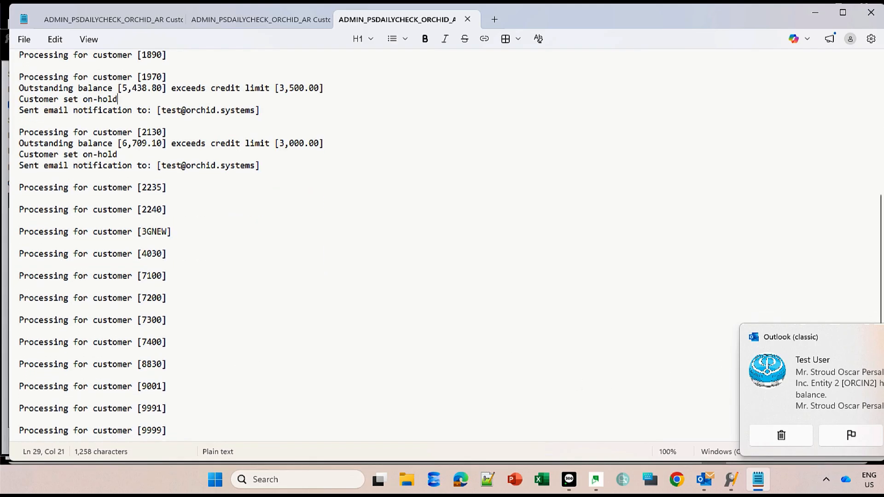
Read the new overdue balance alert email, review the OATEAM step's log, then close the log.
{"action": "left_click", "coordinate": [827, 387]}
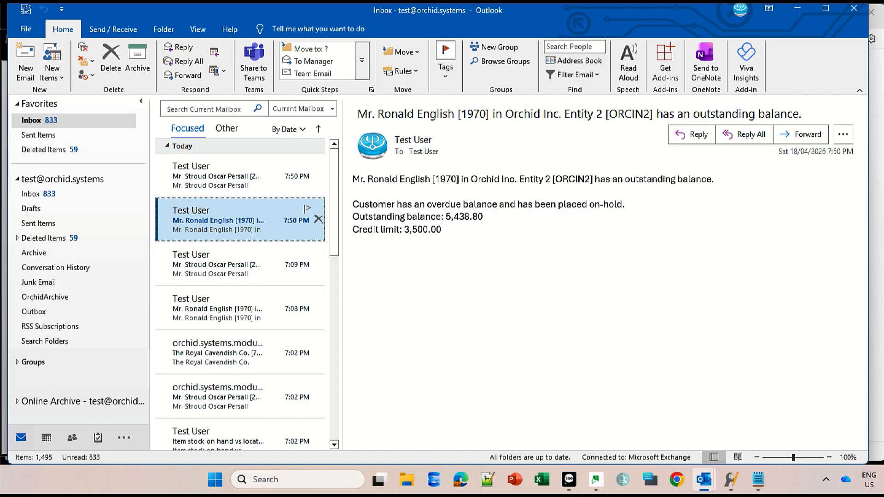
{"action": "left_click", "coordinate": [240, 175]}
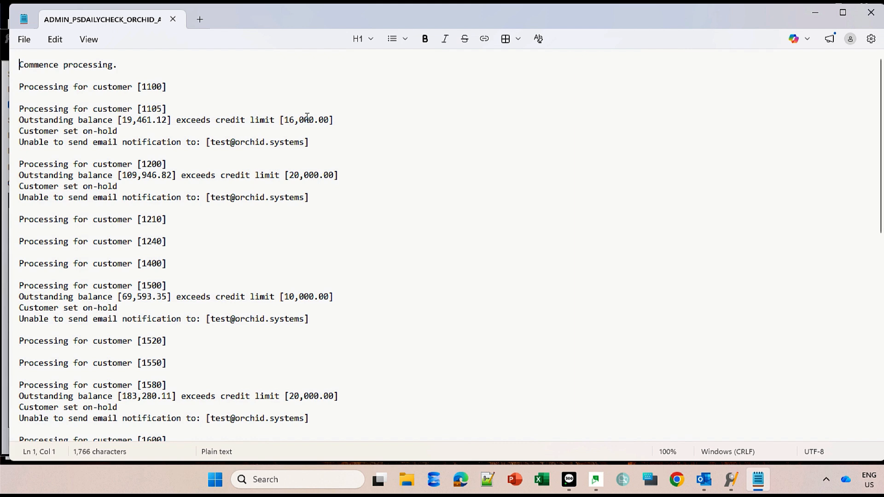
{"action": "left_click", "coordinate": [189, 175]}
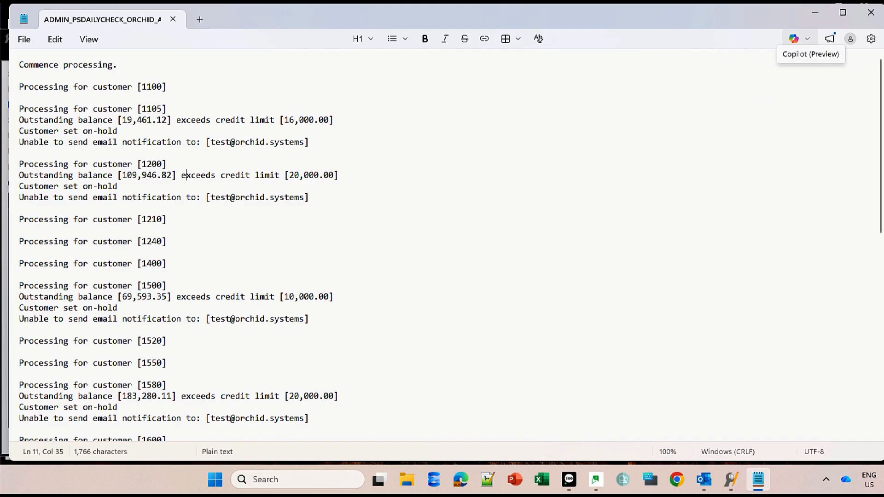
{"action": "left_click", "coordinate": [871, 13]}
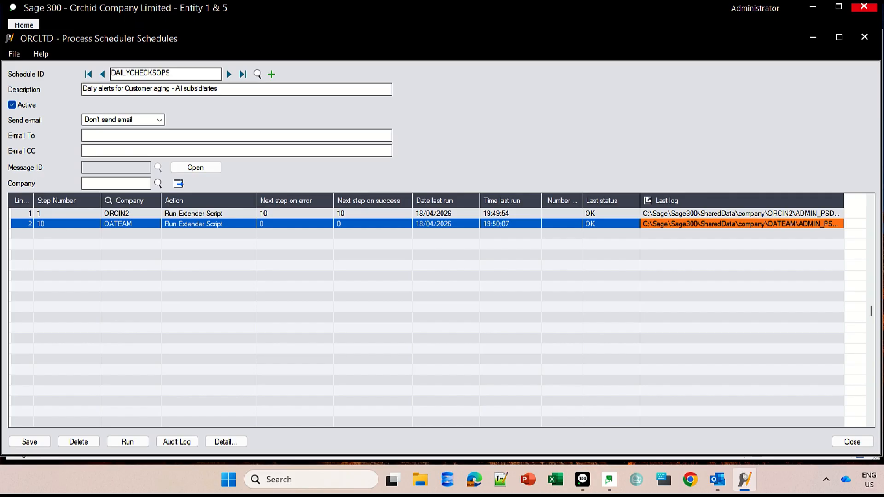
{"action": "left_click", "coordinate": [610, 479]}
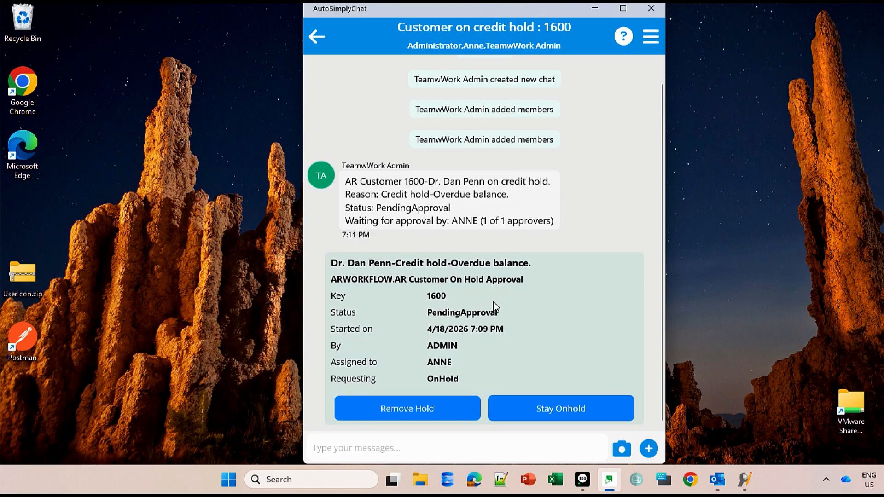
{"action": "left_click", "coordinate": [418, 449]}
{"action": "type", "text": "@steve, please advise if payment is coming soon"}
{"action": "key", "text": "Return"}
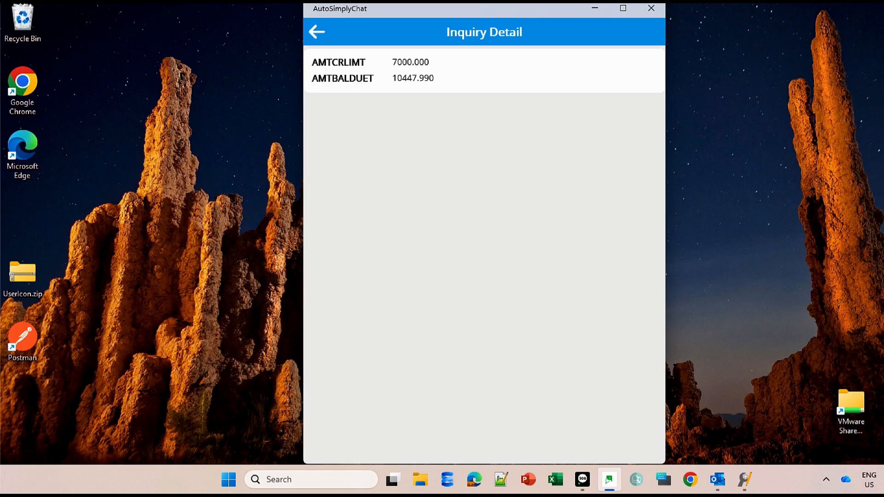
Return to the chat, attach BankStatementEx1.jpg and reply "yes, payment has been sent to the bank, should be in our account tomorrow".
{"action": "left_click", "coordinate": [317, 32]}
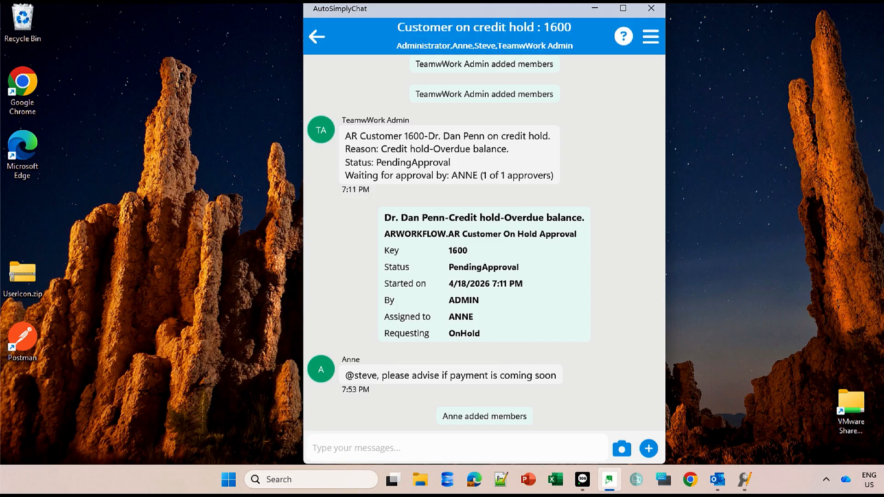
{"action": "left_click", "coordinate": [649, 449]}
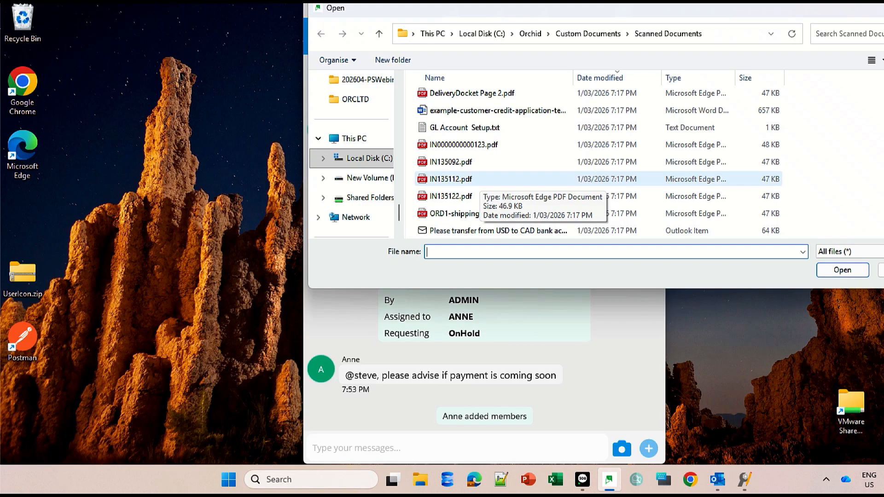
{"action": "scroll", "coordinate": [431, 180], "scroll_direction": "up", "scroll_amount": 3}
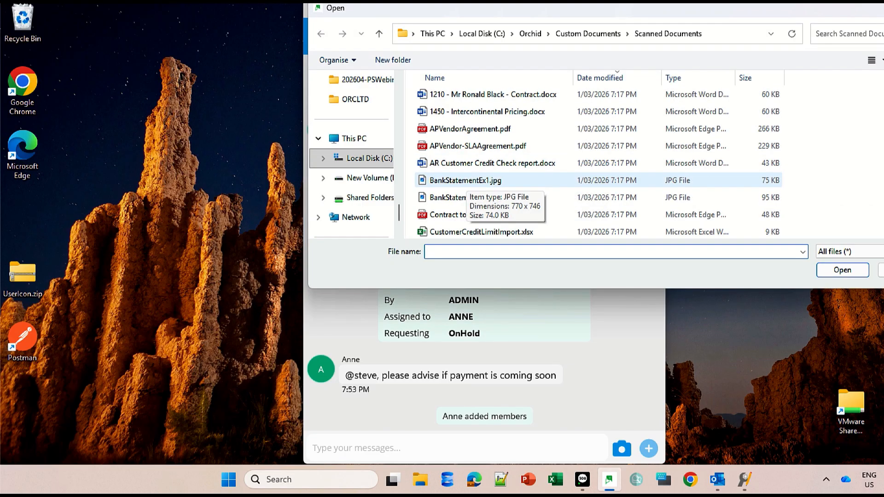
{"action": "double_click", "coordinate": [465, 180]}
{"action": "type", "text": "yes, payment has been sent to the bank"}
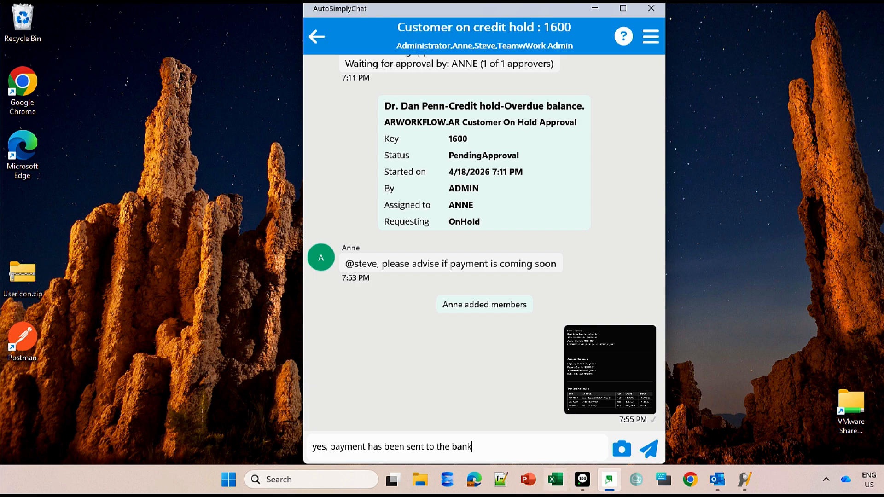
{"action": "type", "text": ", should be in our account tomo"}
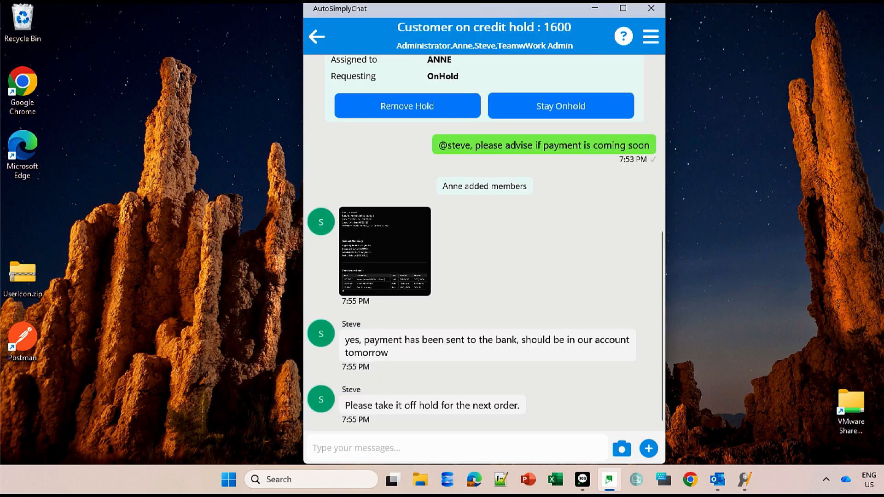
Remove the credit hold on customer 1600 from the approval card and confirm it.
{"action": "left_click", "coordinate": [385, 251]}
{"action": "left_click", "coordinate": [385, 252]}
{"action": "scroll", "coordinate": [497, 244], "scroll_direction": "up", "scroll_amount": 5}
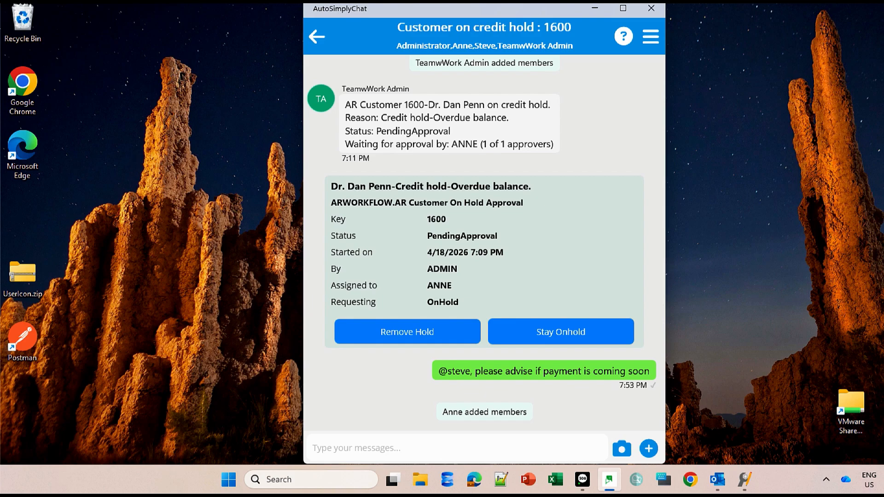
{"action": "left_click", "coordinate": [407, 332]}
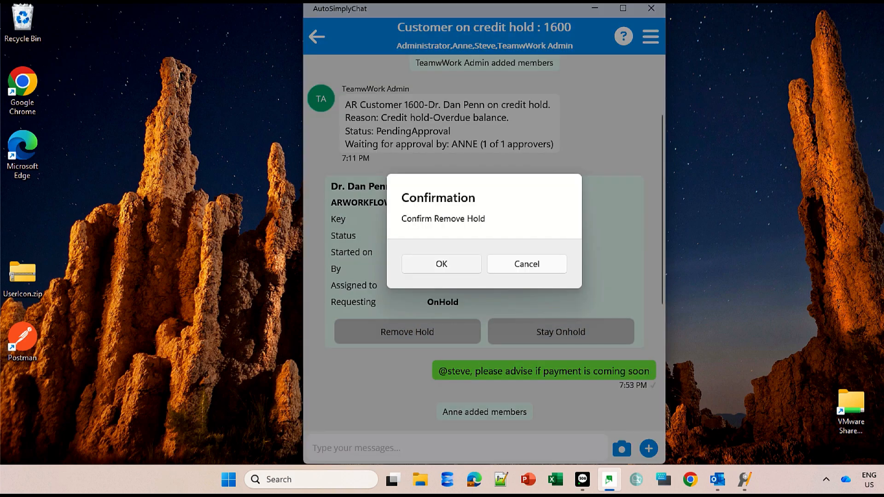
{"action": "left_click", "coordinate": [442, 264]}
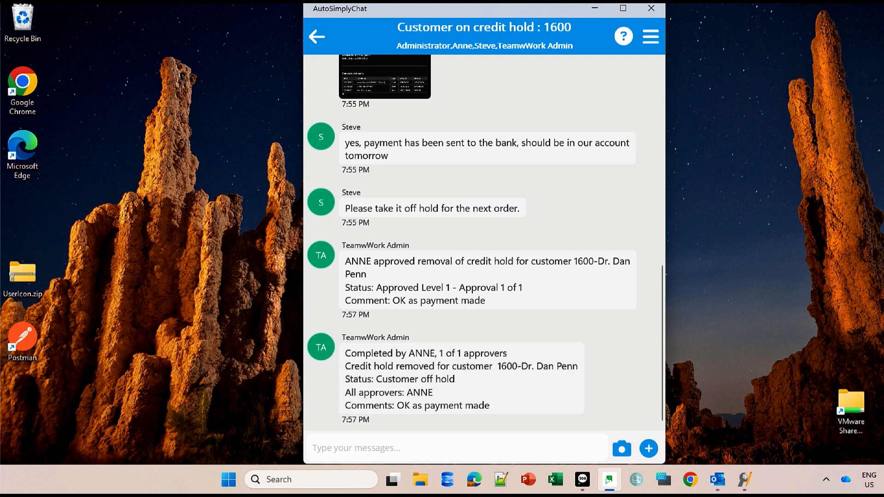
Leave the chat and review the conversation in customer 1600's feedback panel in A/R Customers.
{"action": "left_click", "coordinate": [317, 36]}
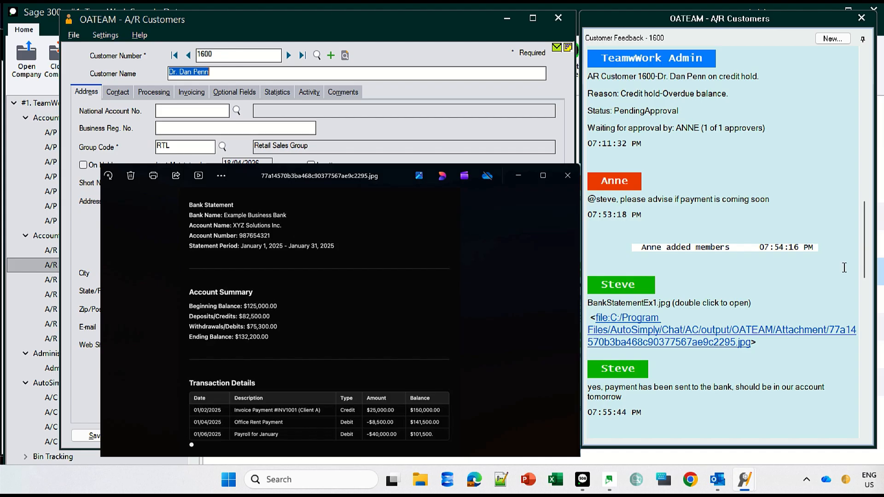
{"action": "left_click", "coordinate": [865, 267]}
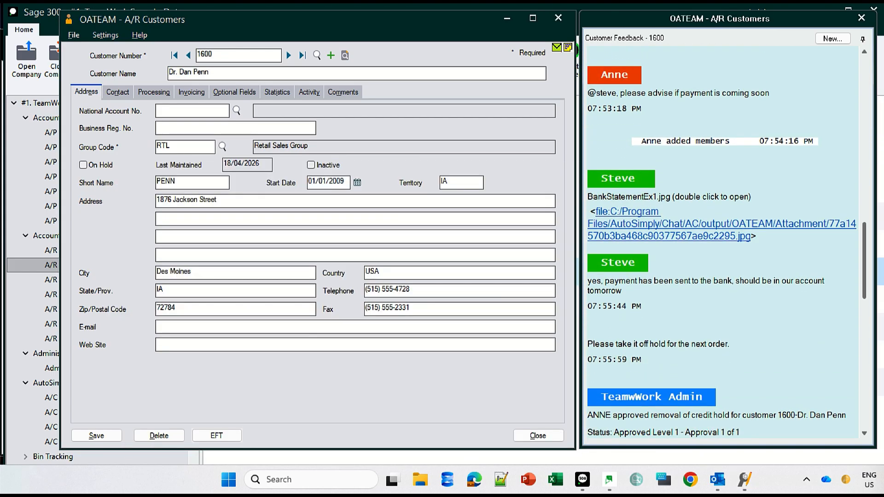